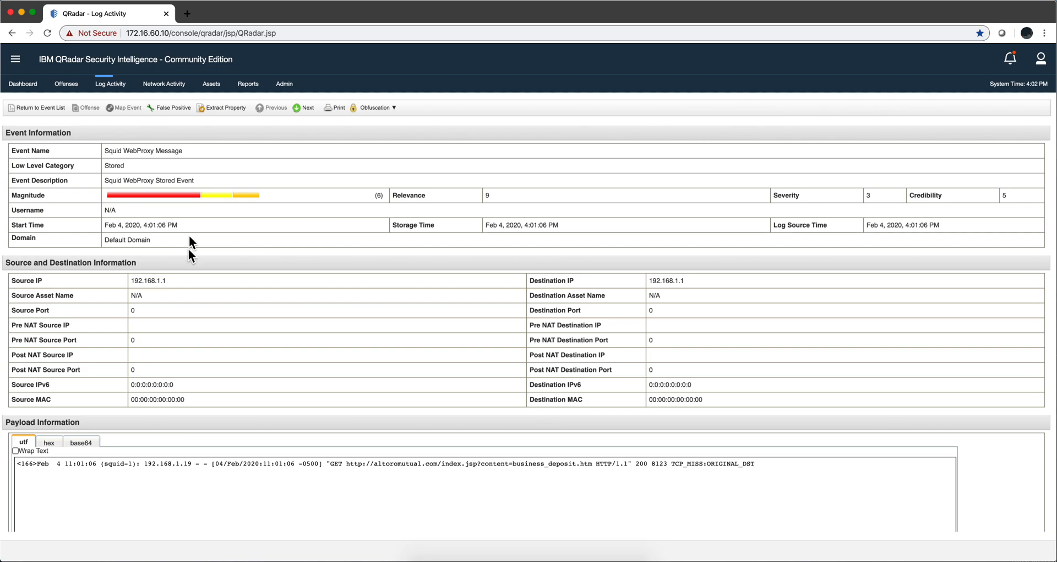
Step: Search Google for "xforce exchange" in a new browser tab and open the IBM X-Force Exchange site
{"action": "left_click", "coordinate": [185, 13]}
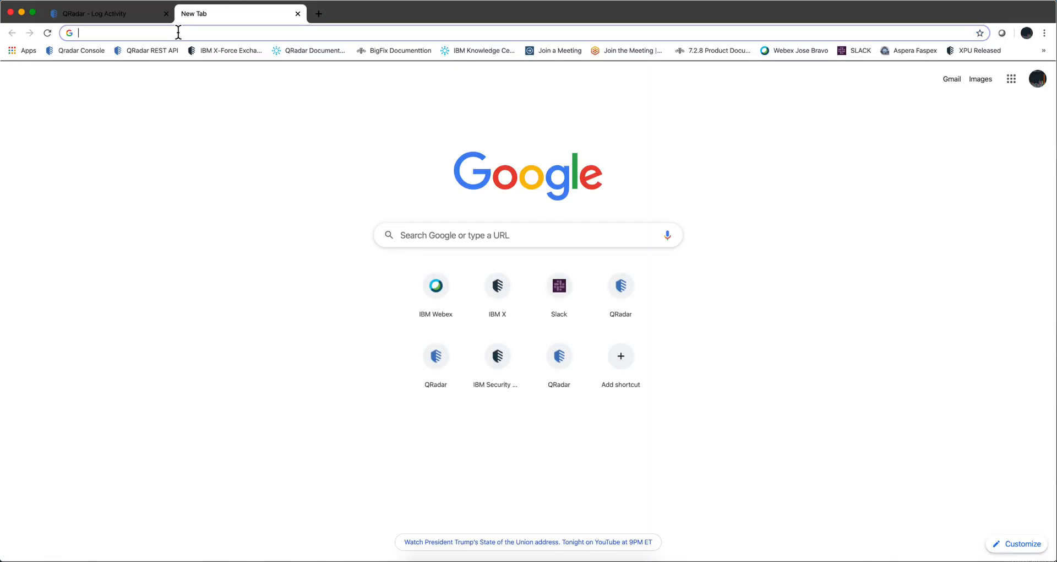
{"action": "type", "text": "xfor"}
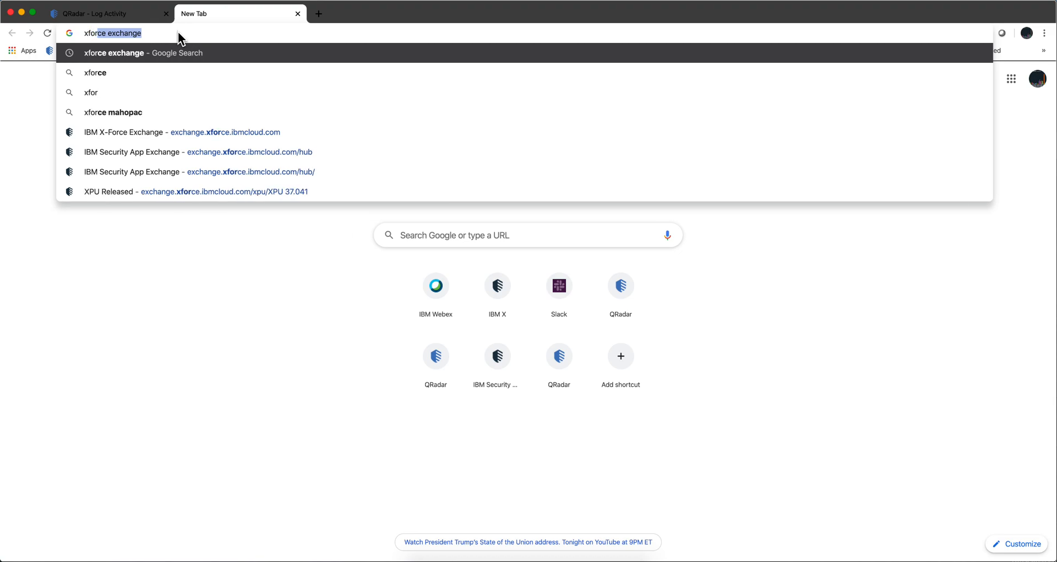
{"action": "type", "text": "ce"}
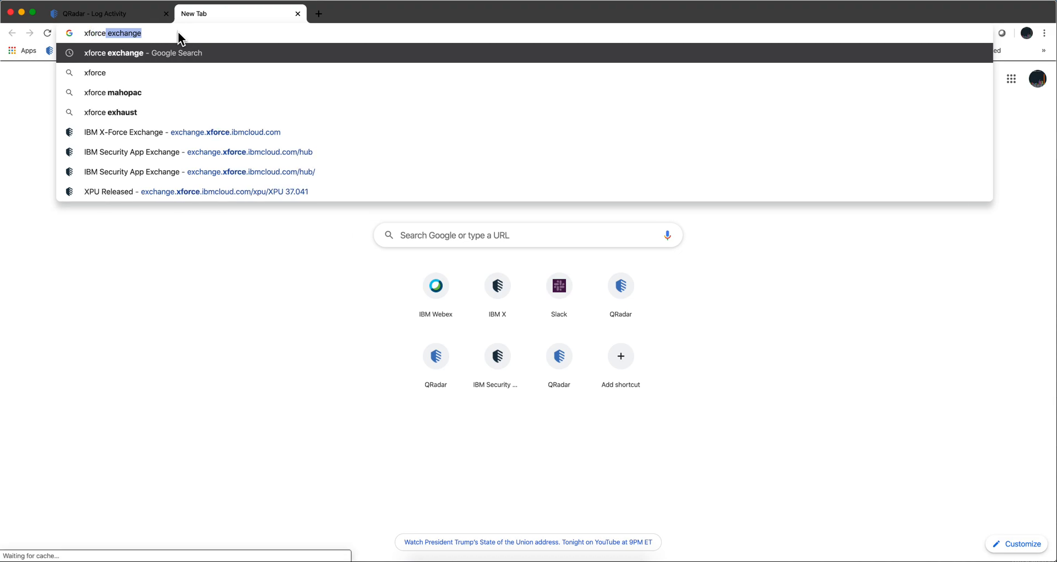
{"action": "key", "text": "Return"}
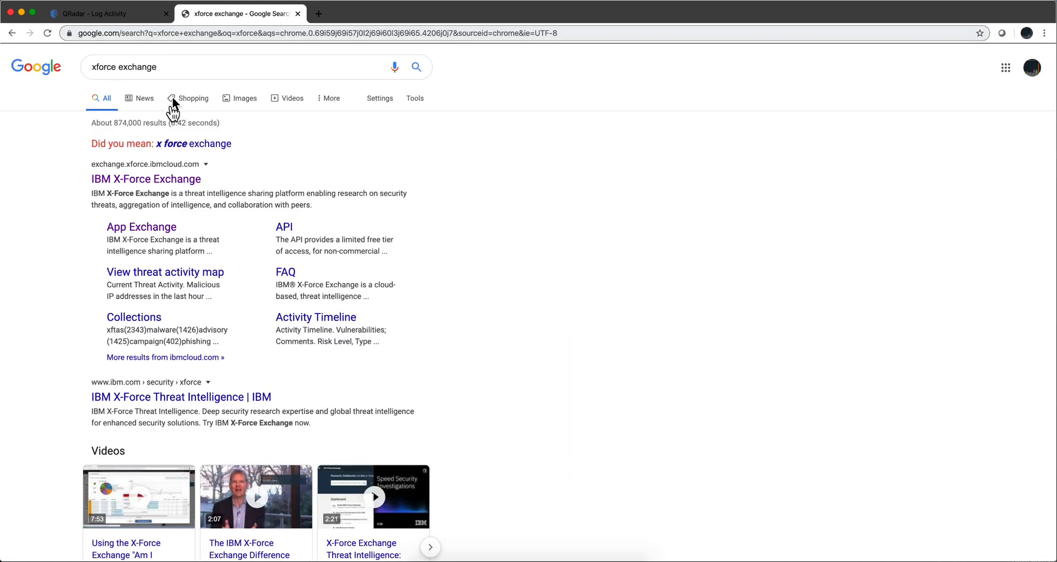
{"action": "left_click", "coordinate": [165, 185]}
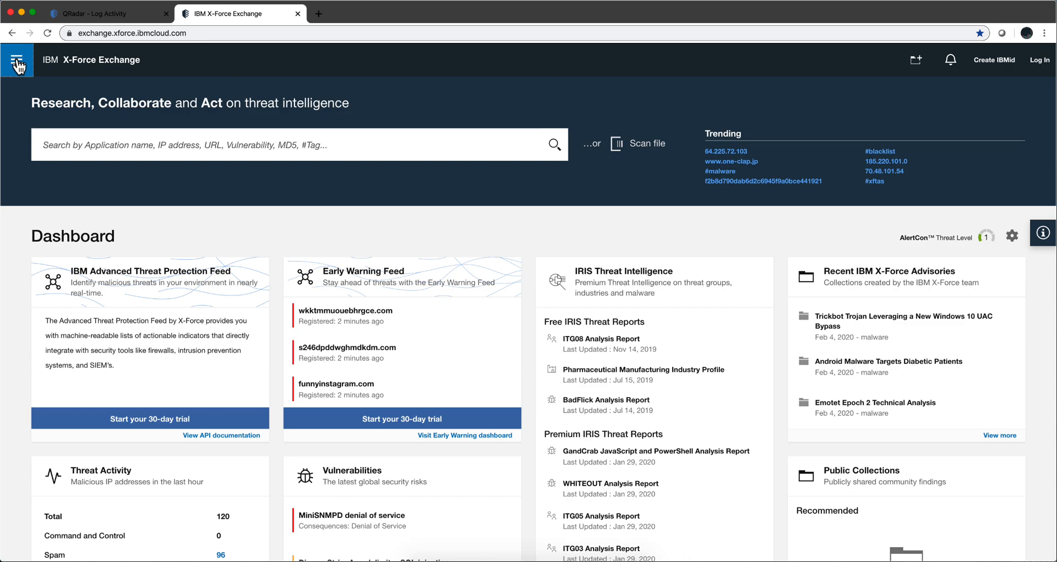
Step: Go to the App Exchange section and filter the applications by the QRadar brand
{"action": "left_click", "coordinate": [20, 65]}
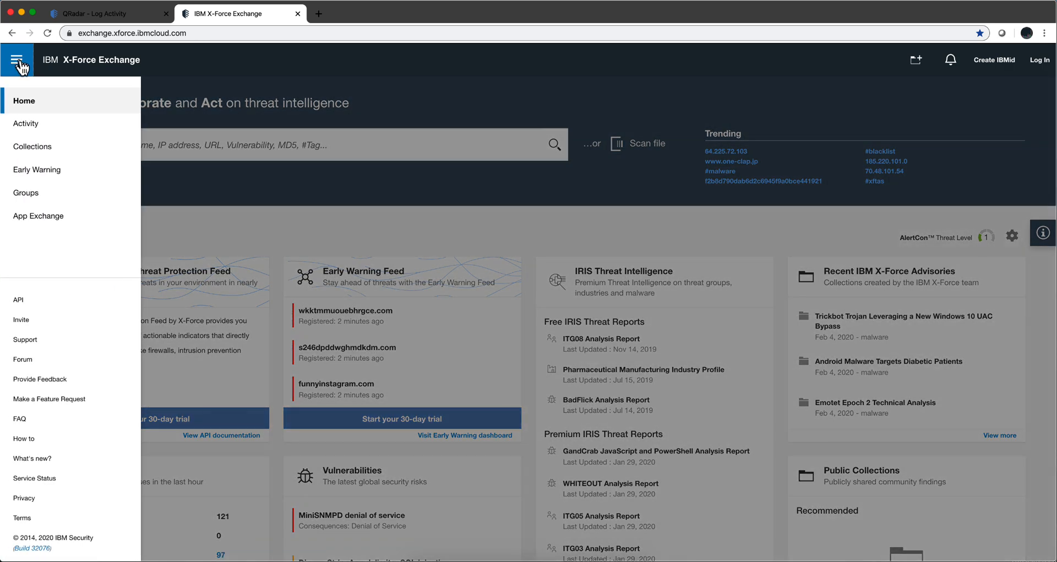
{"action": "left_click", "coordinate": [42, 218]}
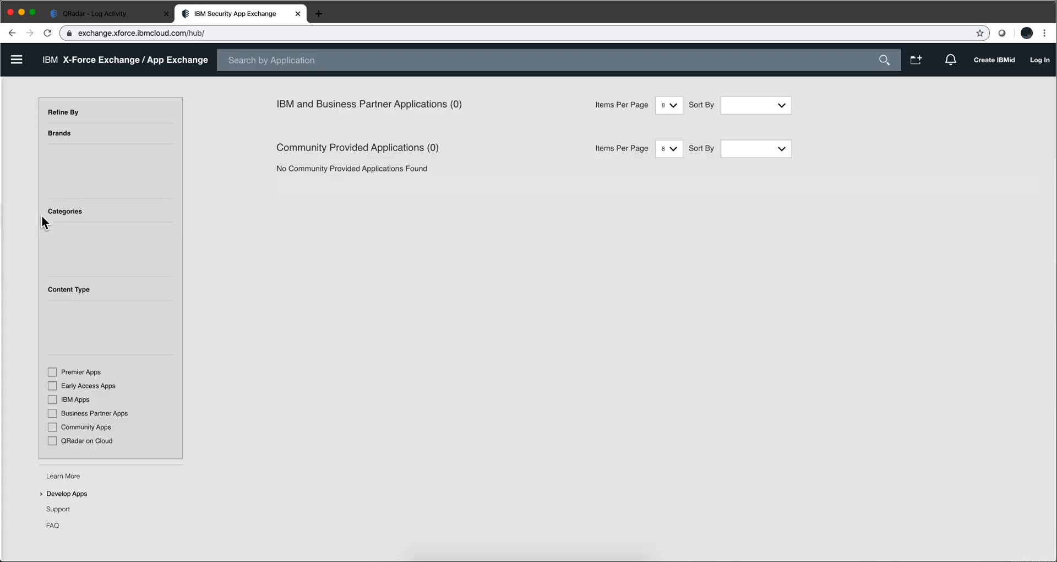
{"action": "scroll", "coordinate": [77, 336], "scroll_direction": "down", "scroll_amount": 2}
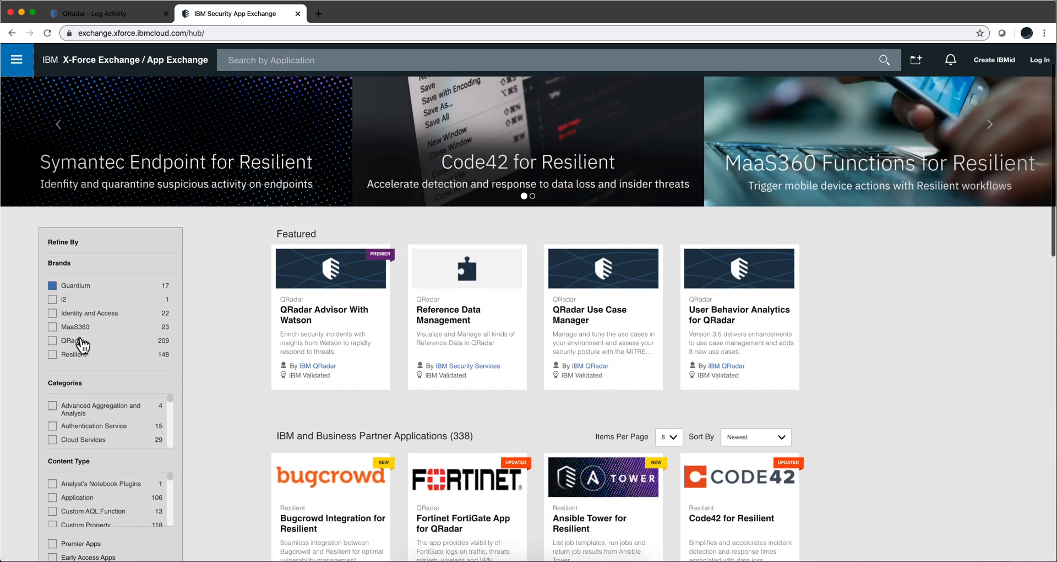
{"action": "left_click", "coordinate": [53, 311]}
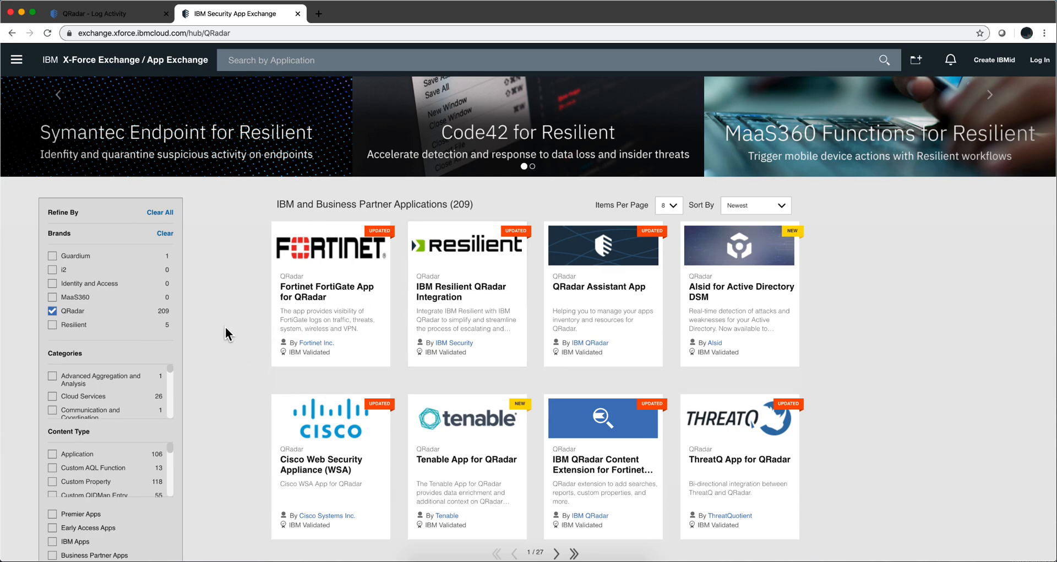
Step: Examine the Categories and Content Type filter options available for QRadar applications
{"action": "scroll", "coordinate": [95, 385], "scroll_direction": "down", "scroll_amount": 1}
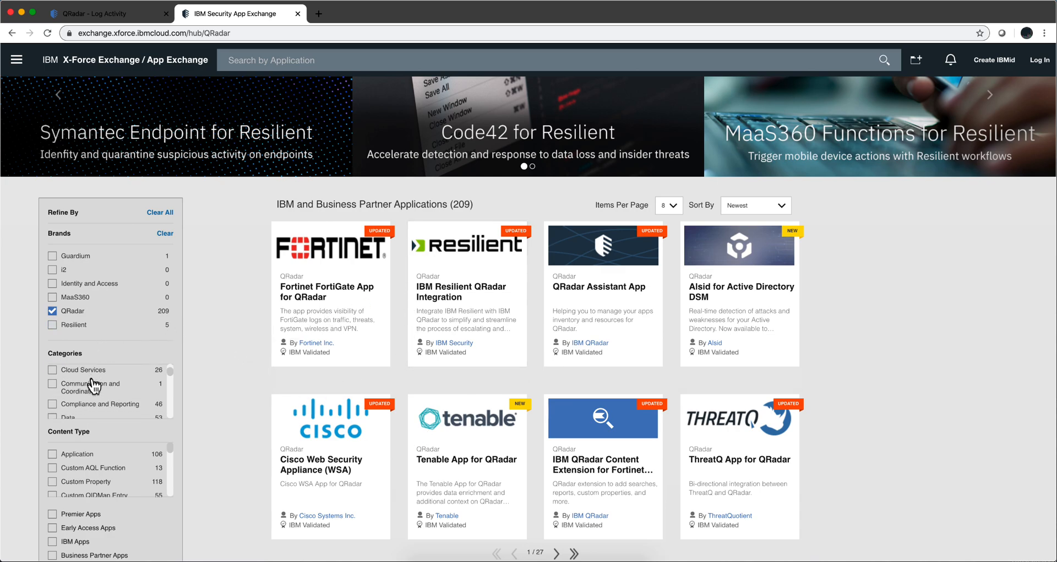
{"action": "scroll", "coordinate": [95, 385], "scroll_direction": "down", "scroll_amount": 5}
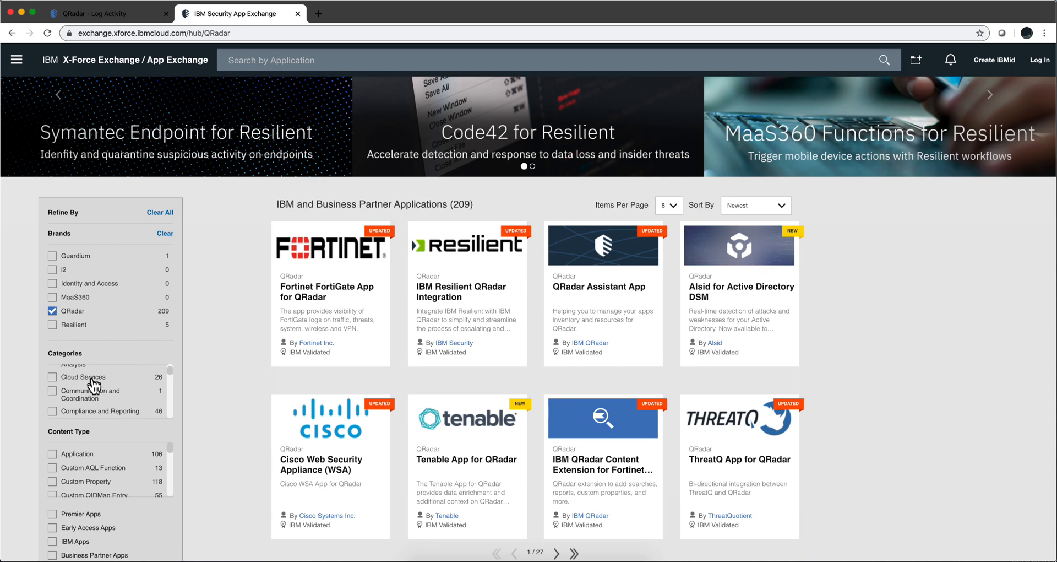
{"action": "scroll", "coordinate": [93, 388], "scroll_direction": "down", "scroll_amount": 5}
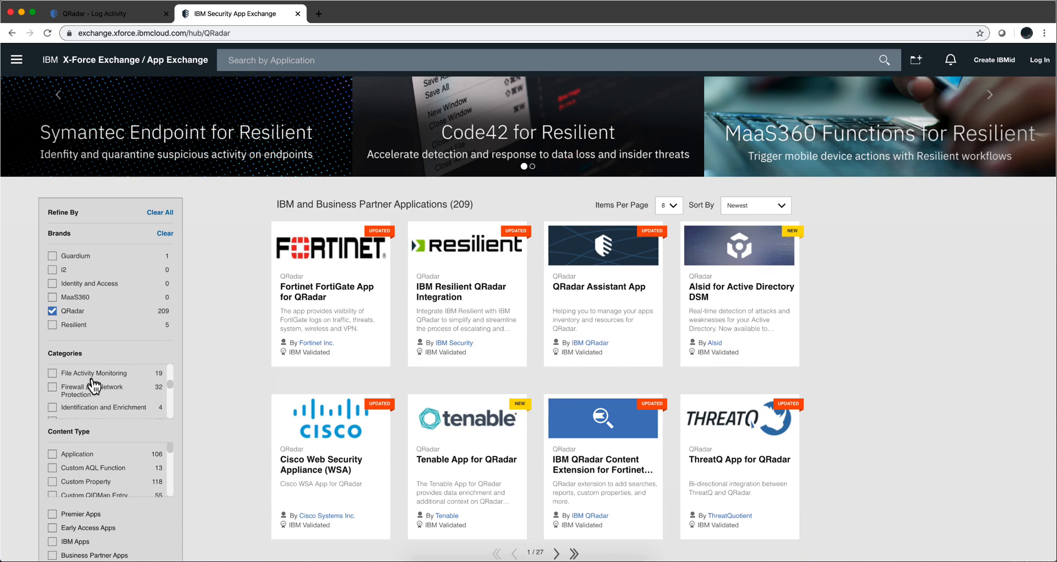
{"action": "scroll", "coordinate": [89, 408], "scroll_direction": "down", "scroll_amount": 1}
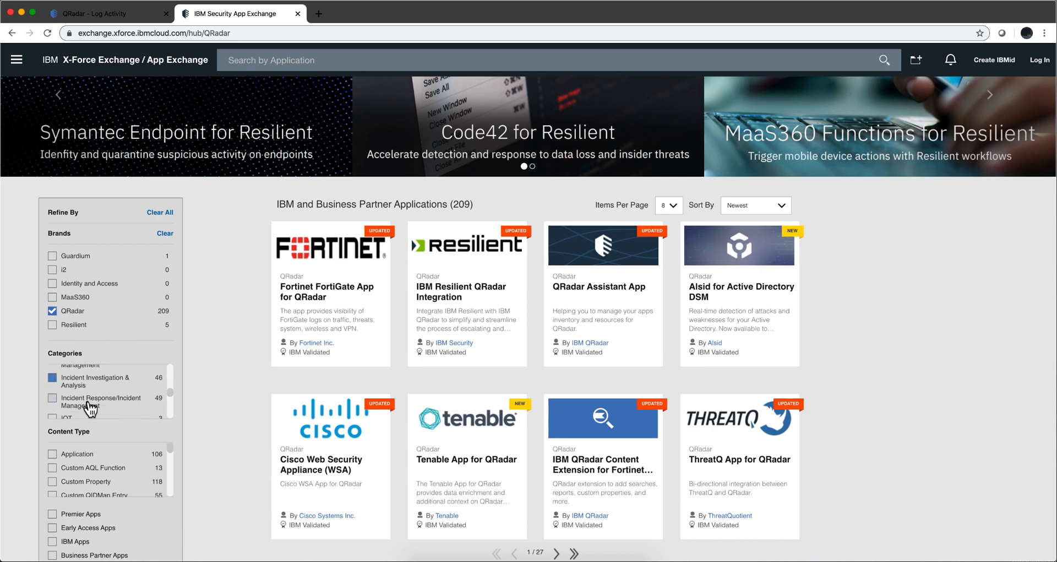
{"action": "scroll", "coordinate": [91, 472], "scroll_direction": "down", "scroll_amount": 4}
{"action": "scroll", "coordinate": [93, 471], "scroll_direction": "down", "scroll_amount": 5}
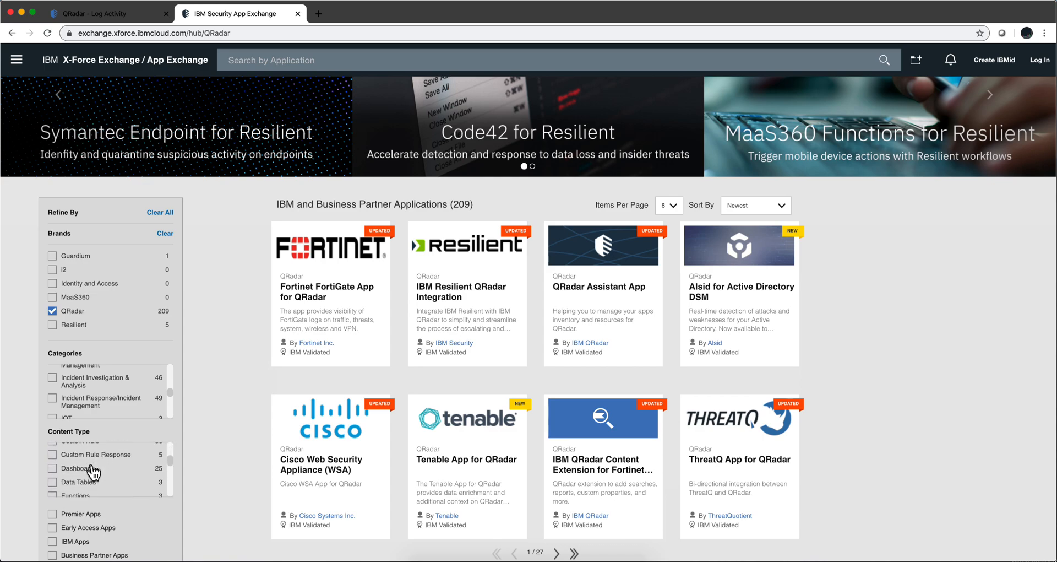
{"action": "scroll", "coordinate": [94, 471], "scroll_direction": "down", "scroll_amount": 4}
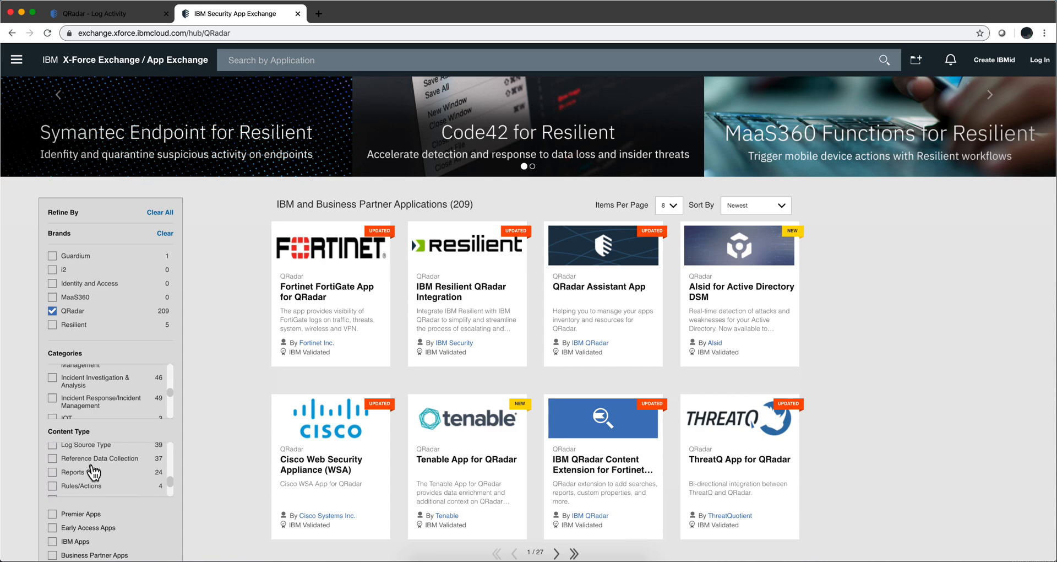
{"action": "scroll", "coordinate": [91, 473], "scroll_direction": "up", "scroll_amount": 10}
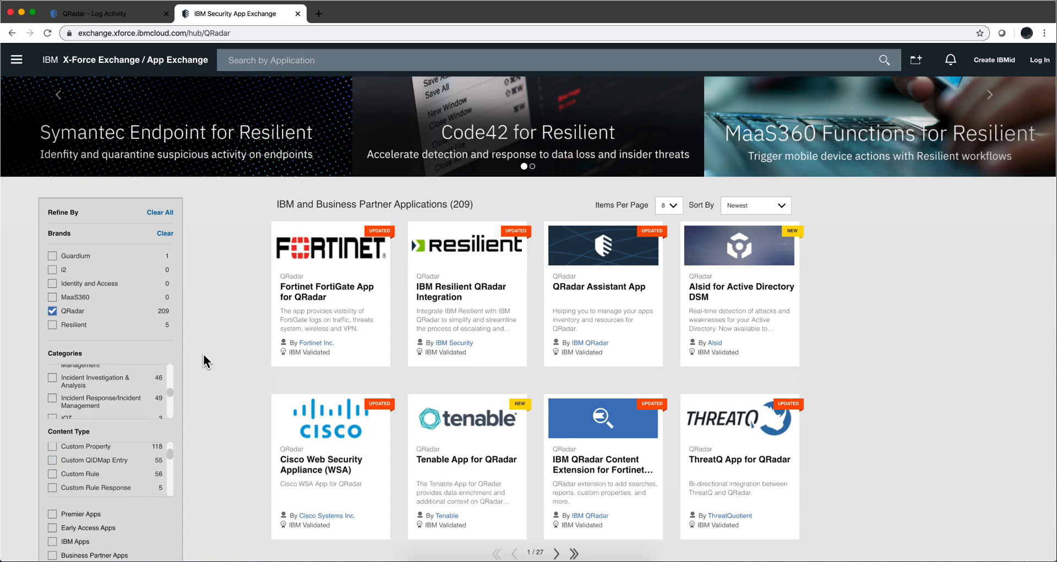
Step: Search the App Exchange for "squid" and open the IBM QRadar Custom Properties for Squid extension
{"action": "left_click", "coordinate": [386, 59]}
{"action": "type", "text": "squid"}
{"action": "key", "text": "Return"}
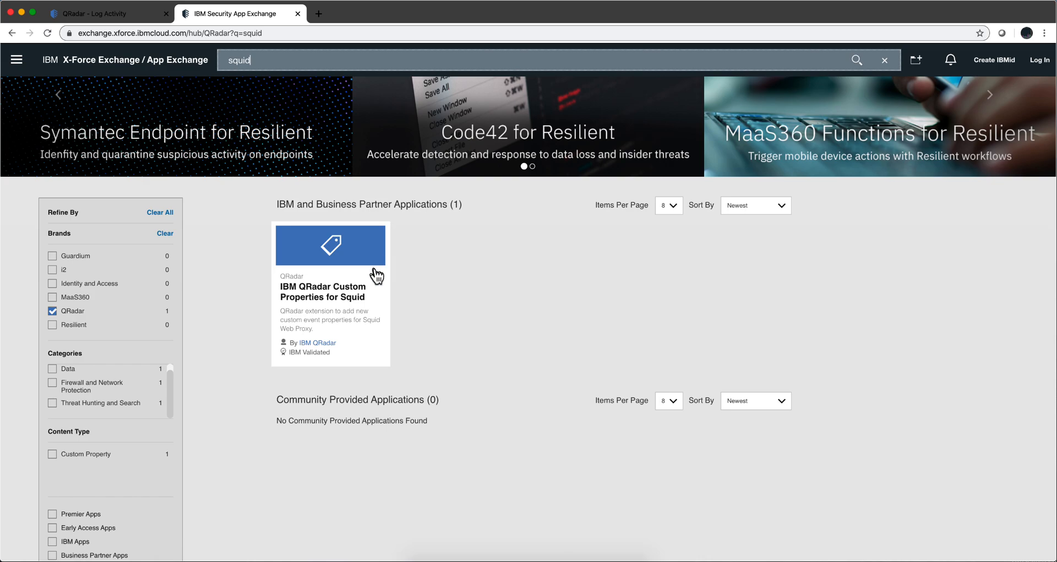
{"action": "left_click", "coordinate": [325, 300]}
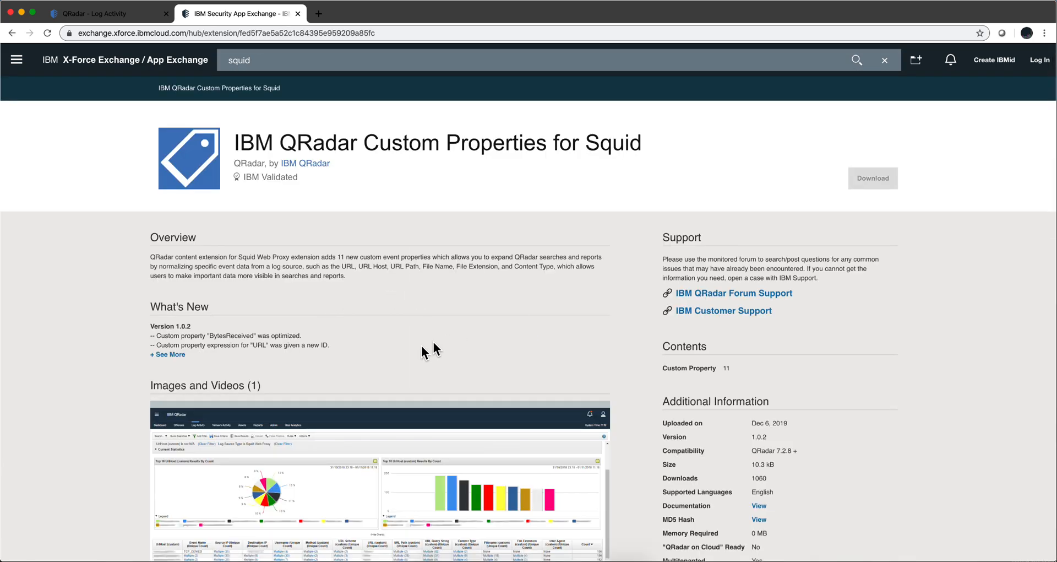
Step: Review the Squid custom properties extension page and download the extension
{"action": "scroll", "coordinate": [389, 358], "scroll_direction": "down", "scroll_amount": 5}
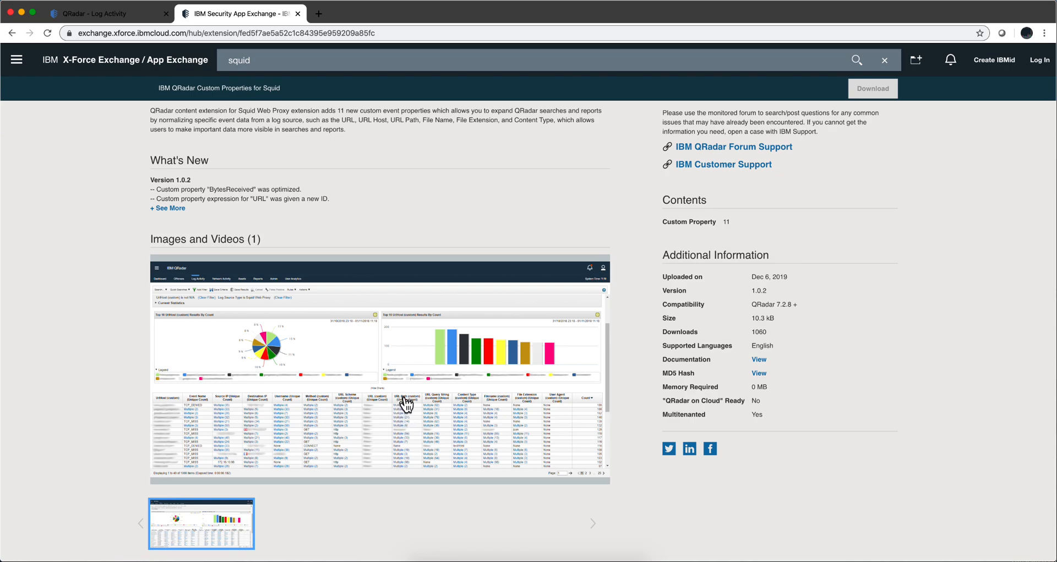
{"action": "scroll", "coordinate": [406, 404], "scroll_direction": "up", "scroll_amount": 2}
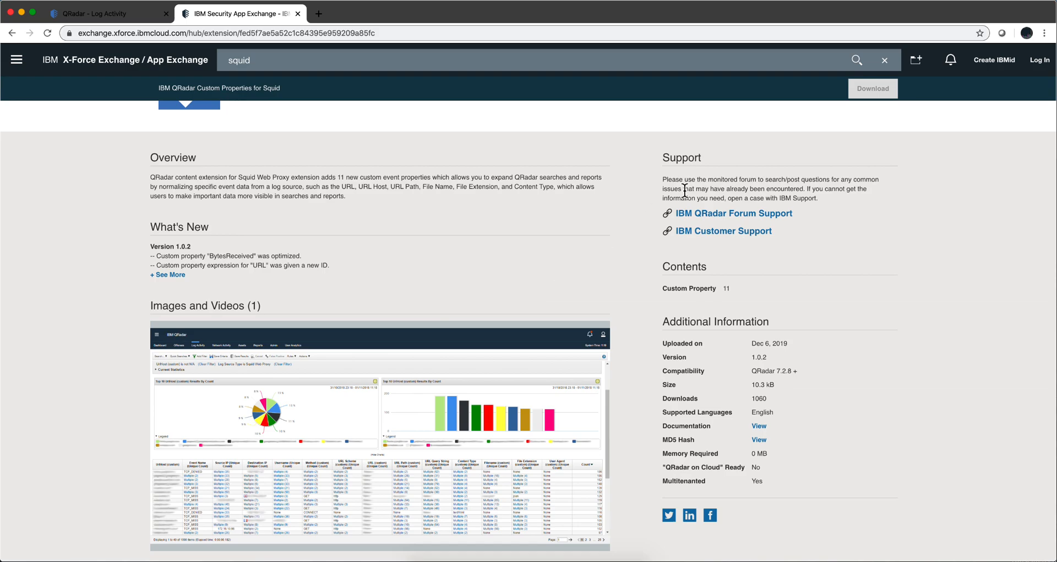
{"action": "scroll", "coordinate": [954, 160], "scroll_direction": "up", "scroll_amount": 1}
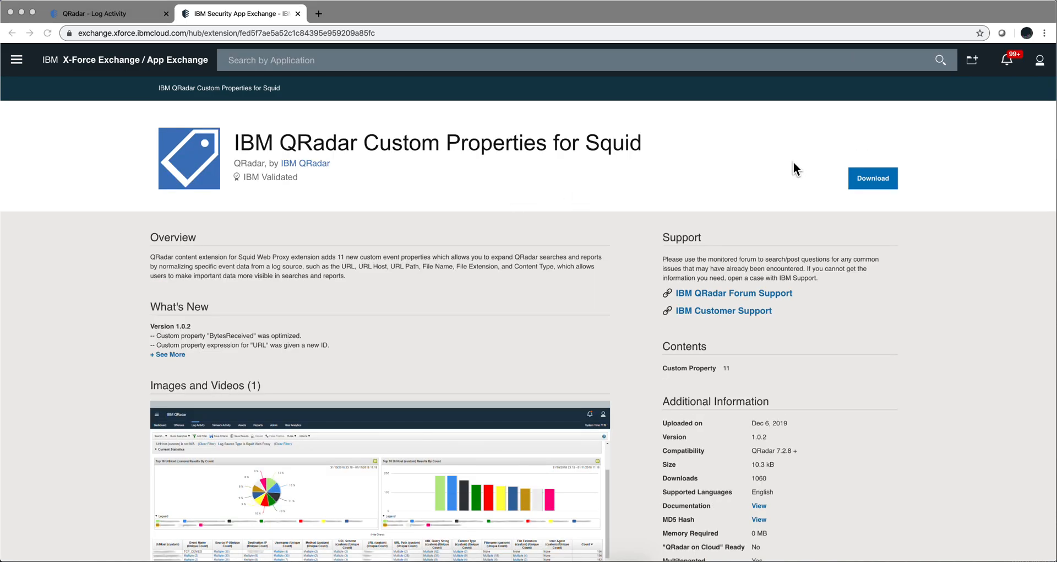
{"action": "left_click", "coordinate": [873, 179]}
{"action": "left_click", "coordinate": [873, 182]}
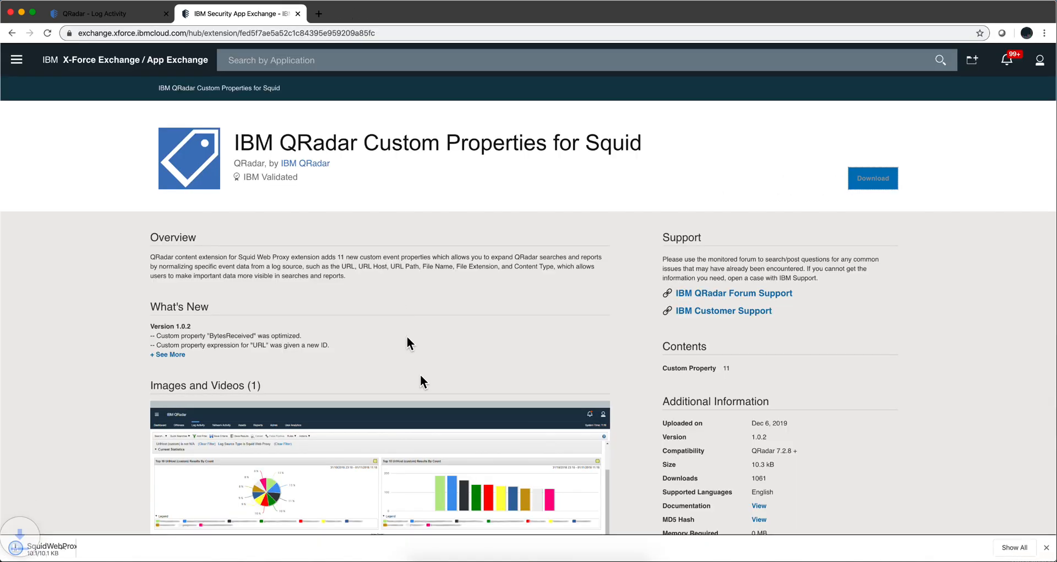
Step: Check the Downloads folder in Finder for the Squid extension zip file and close the window
{"action": "left_click", "coordinate": [421, 557]}
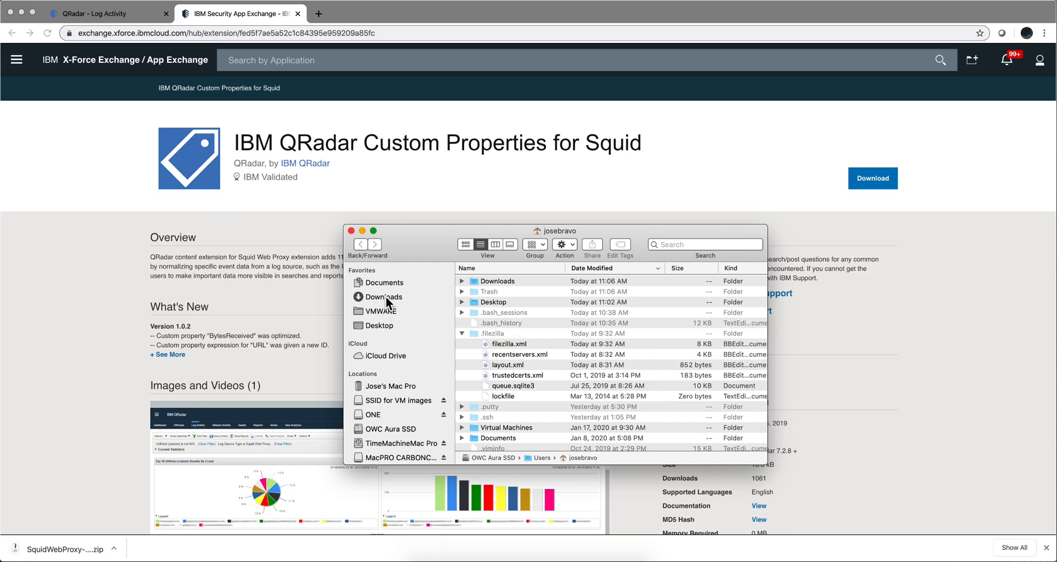
{"action": "left_click", "coordinate": [385, 295]}
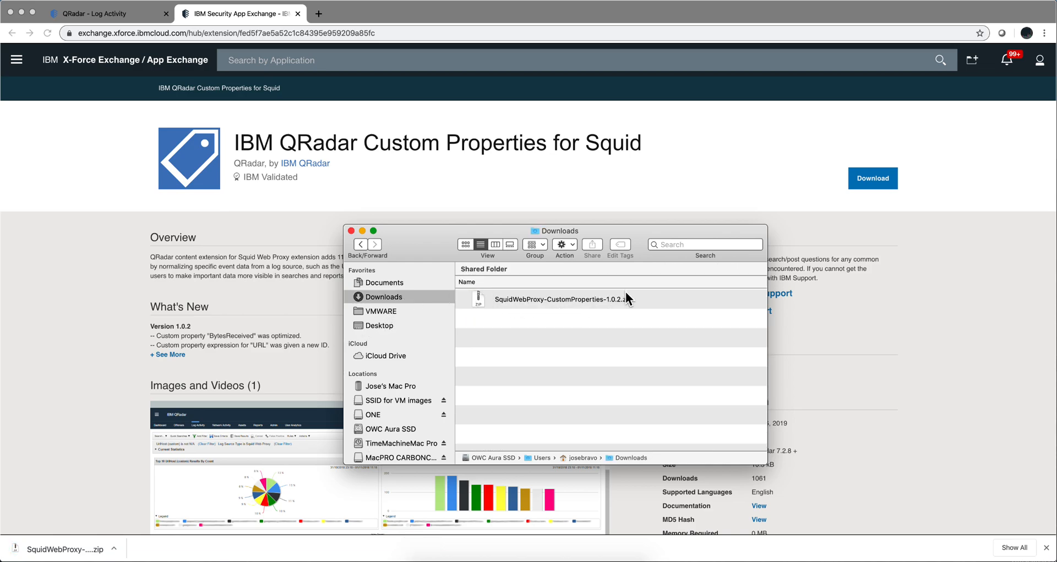
{"action": "left_click", "coordinate": [351, 230]}
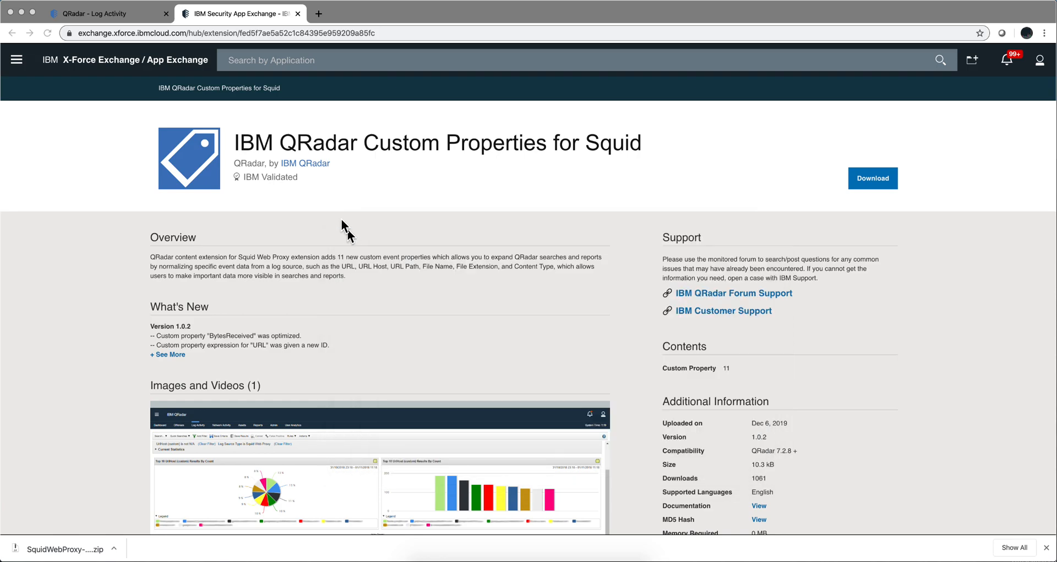
Step: Return to the QRadar console and open Extensions Management from the administration area
{"action": "left_click", "coordinate": [127, 15]}
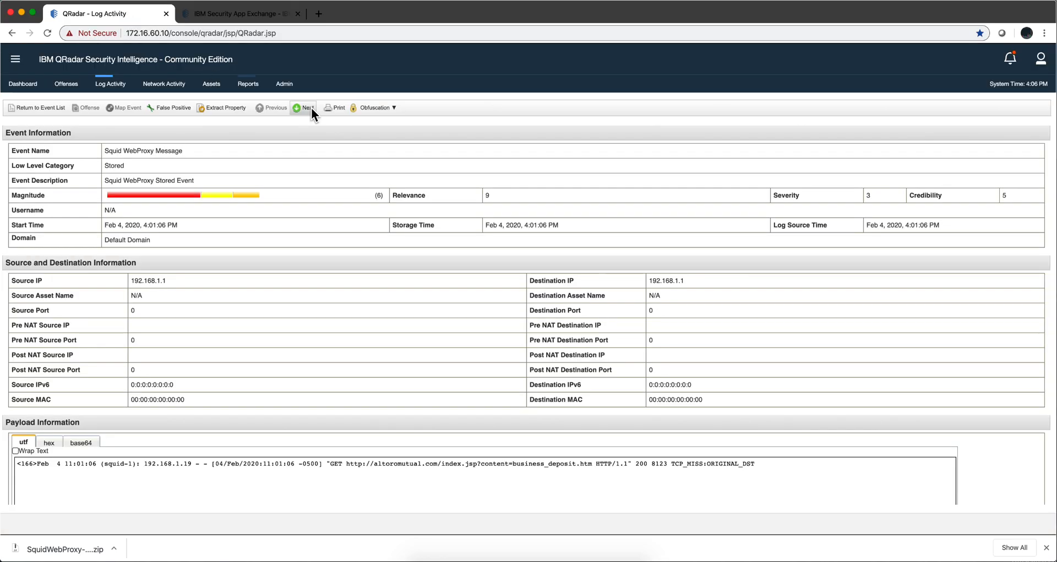
{"action": "left_click", "coordinate": [284, 88]}
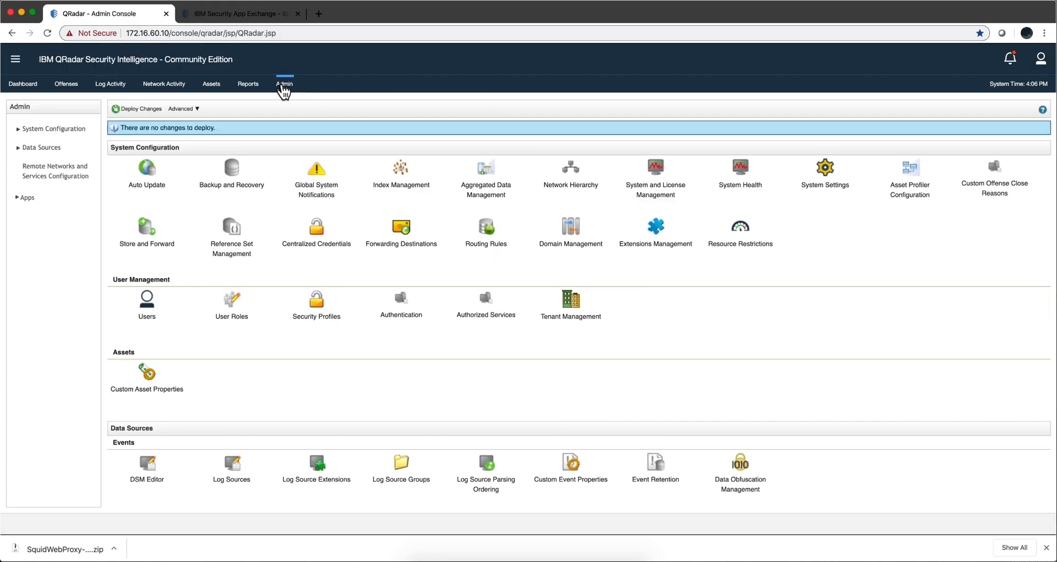
{"action": "left_click", "coordinate": [659, 236]}
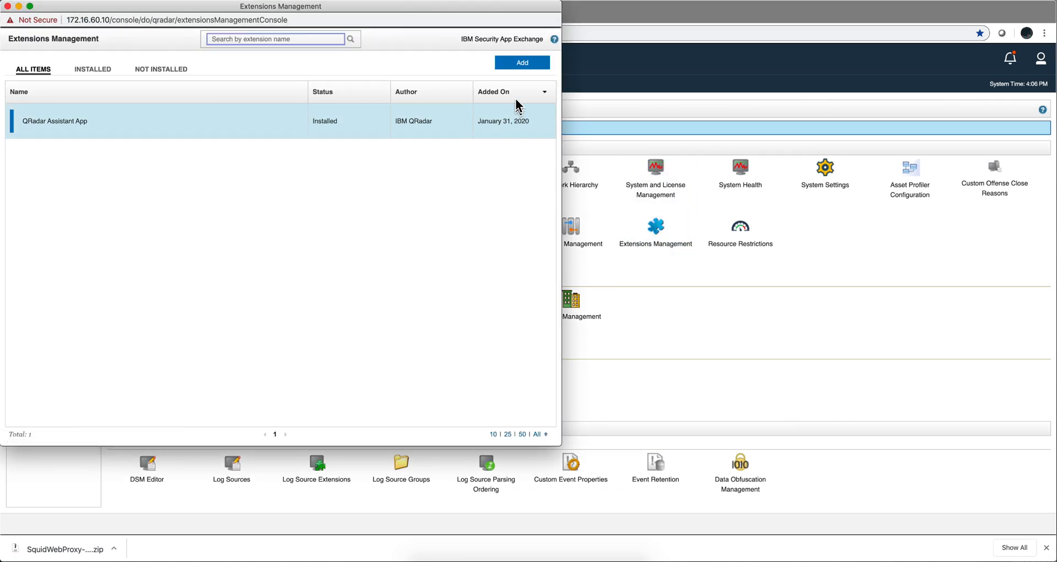
Step: Start adding a new extension and choose SquidWebProxy-CustomProperties-1.0.2.zip from the Downloads folder as its file
{"action": "left_click", "coordinate": [523, 63]}
{"action": "left_click", "coordinate": [324, 233]}
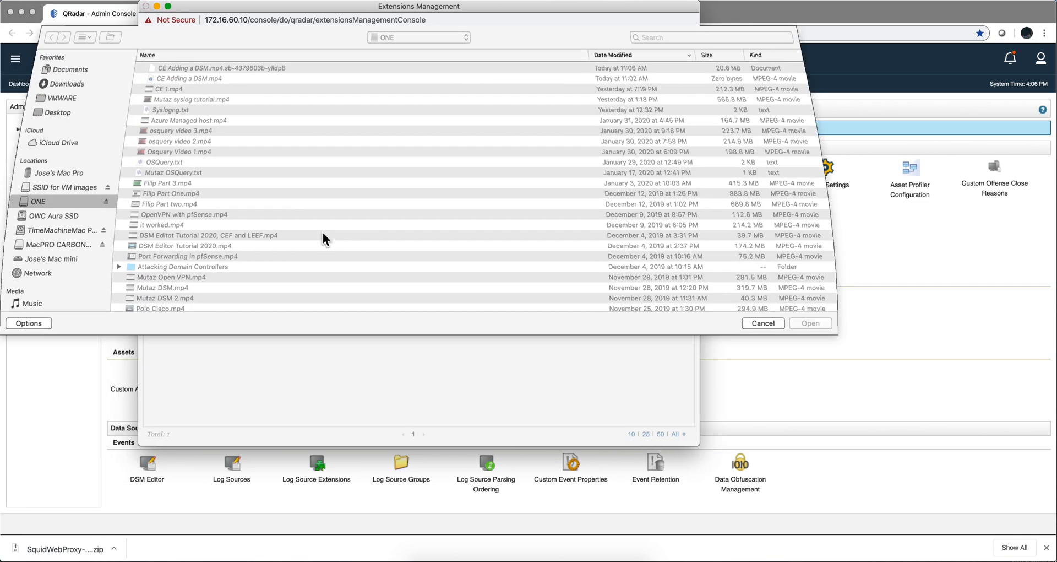
{"action": "left_click", "coordinate": [44, 115]}
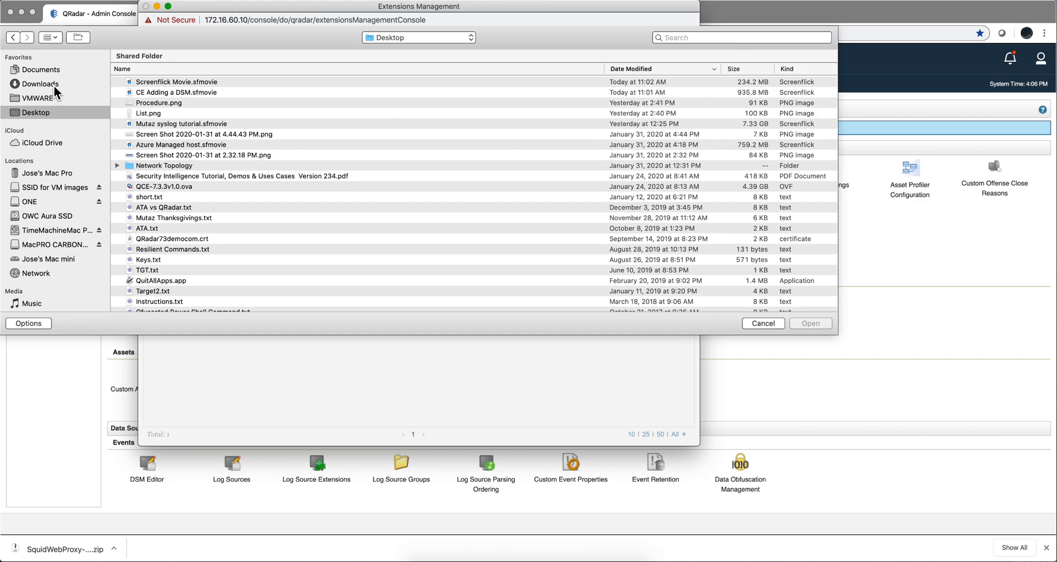
{"action": "left_click", "coordinate": [54, 85]}
{"action": "left_click", "coordinate": [158, 83]}
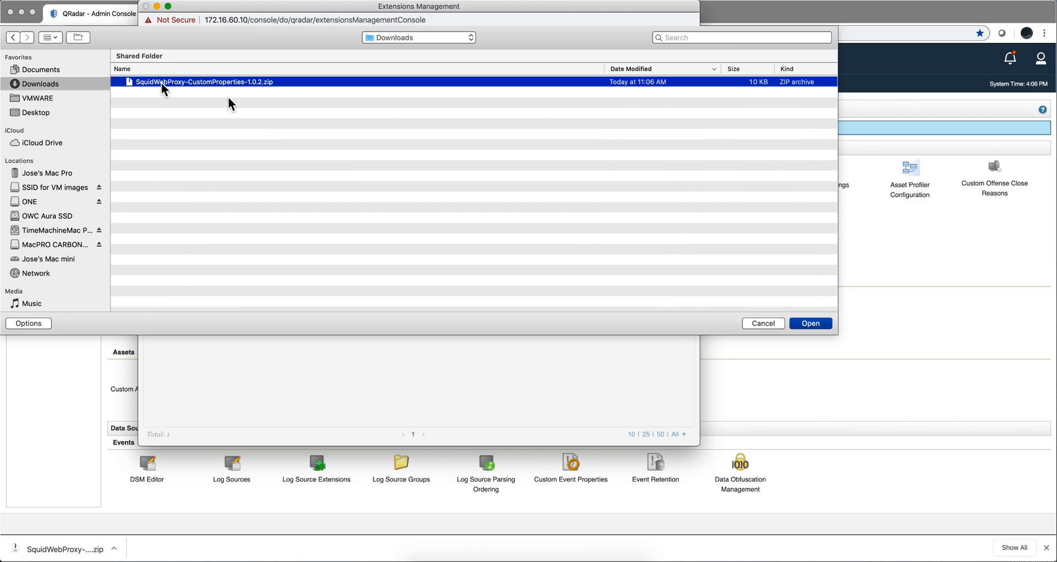
{"action": "left_click", "coordinate": [810, 324]}
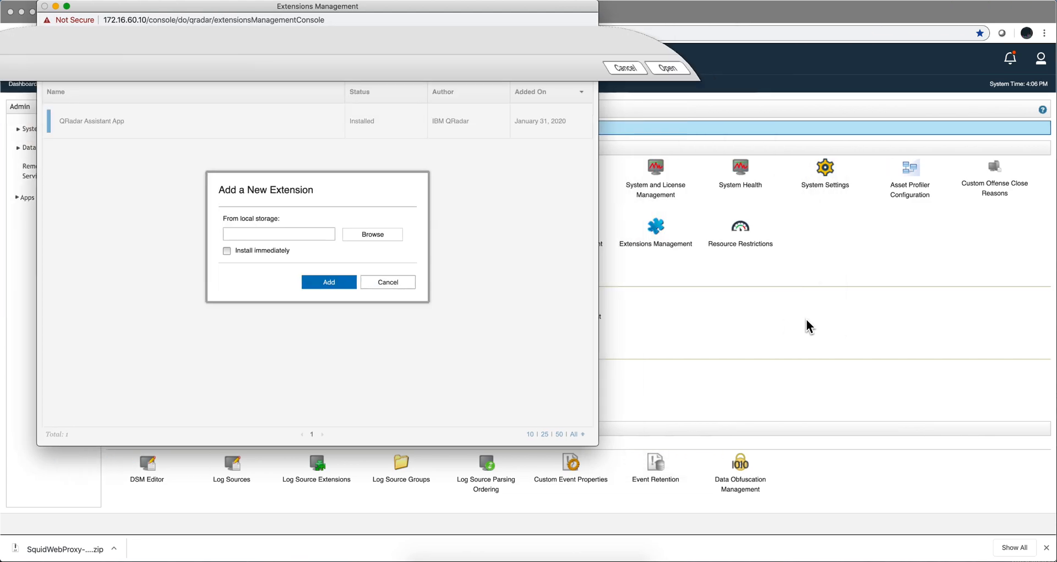
Step: Add the extension with immediate installation, confirm the install and dismiss the install summary
{"action": "left_click", "coordinate": [232, 250]}
{"action": "left_click", "coordinate": [291, 283]}
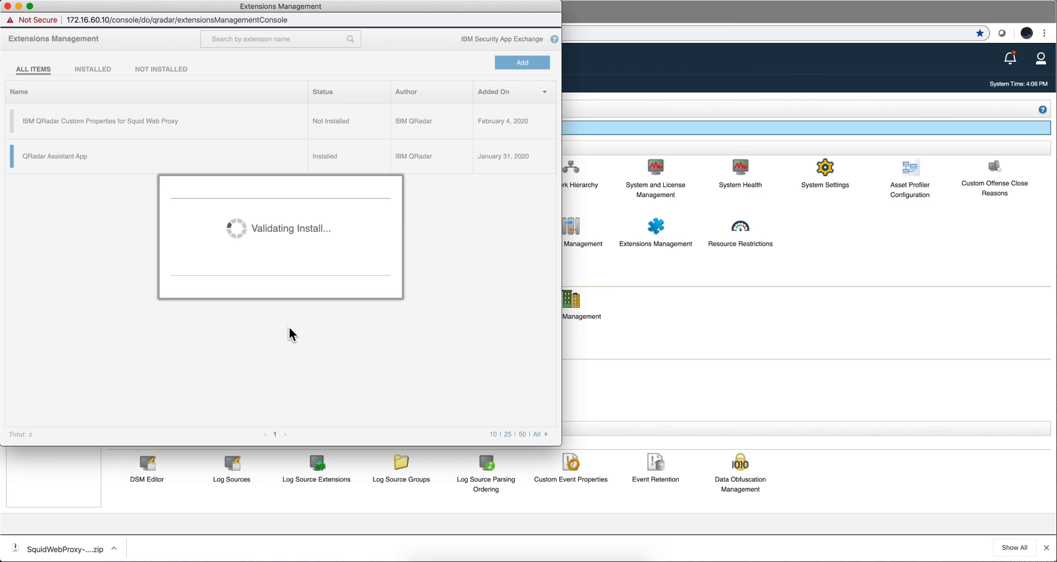
{"action": "left_click", "coordinate": [388, 402]}
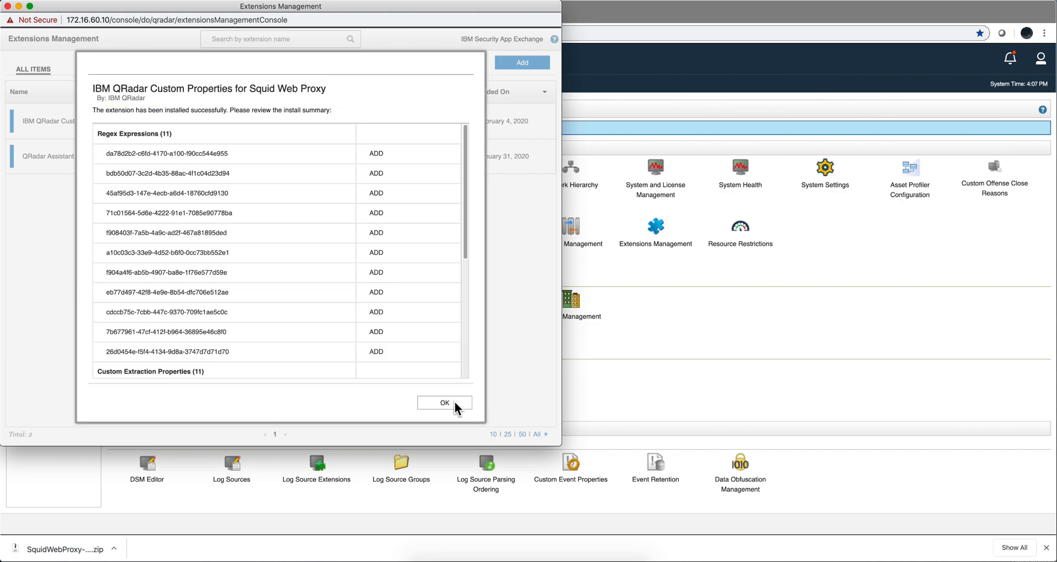
{"action": "left_click", "coordinate": [445, 402]}
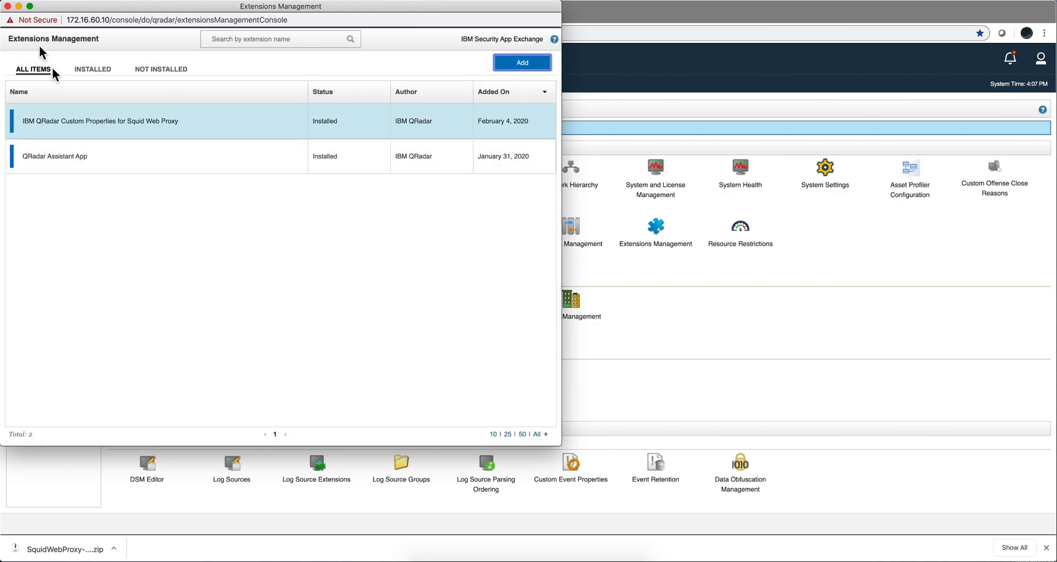
Step: Close Extensions Management, return to the Log Activity event list and open the newest Squid WebProxy Message event to check its custom properties
{"action": "left_click", "coordinate": [7, 6]}
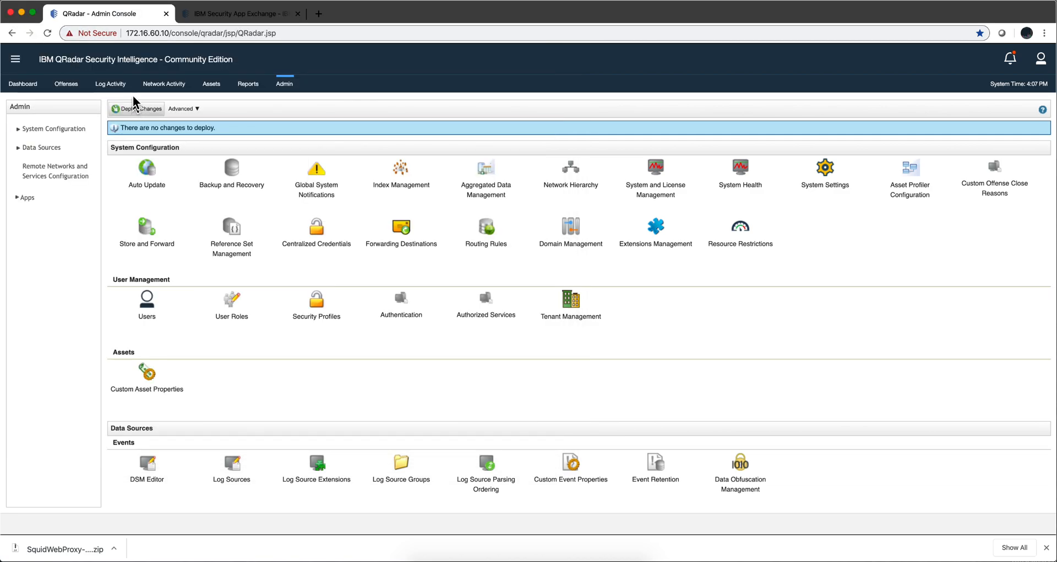
{"action": "left_click", "coordinate": [105, 87]}
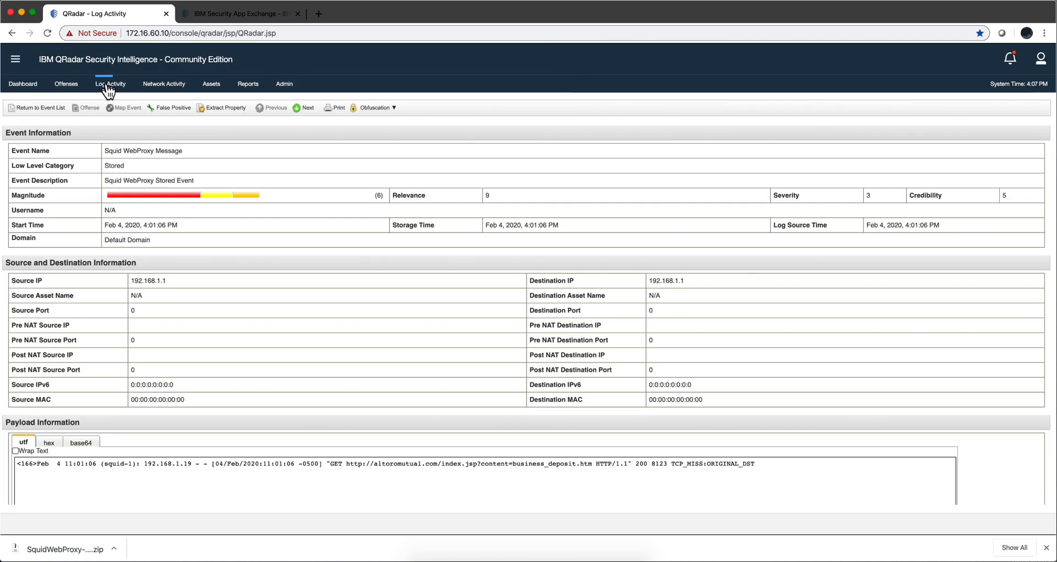
{"action": "left_click", "coordinate": [42, 111]}
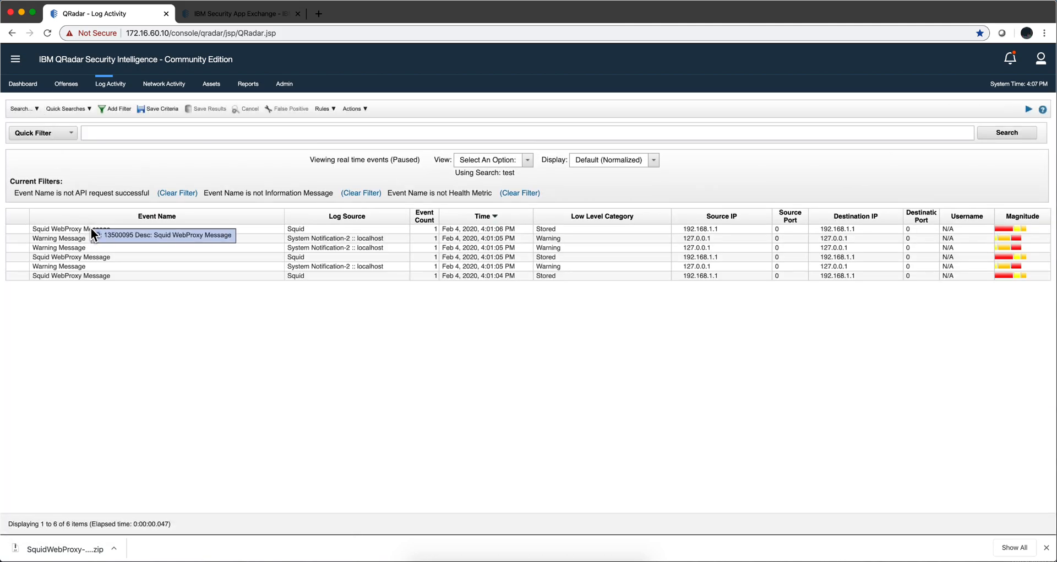
{"action": "double_click", "coordinate": [72, 229]}
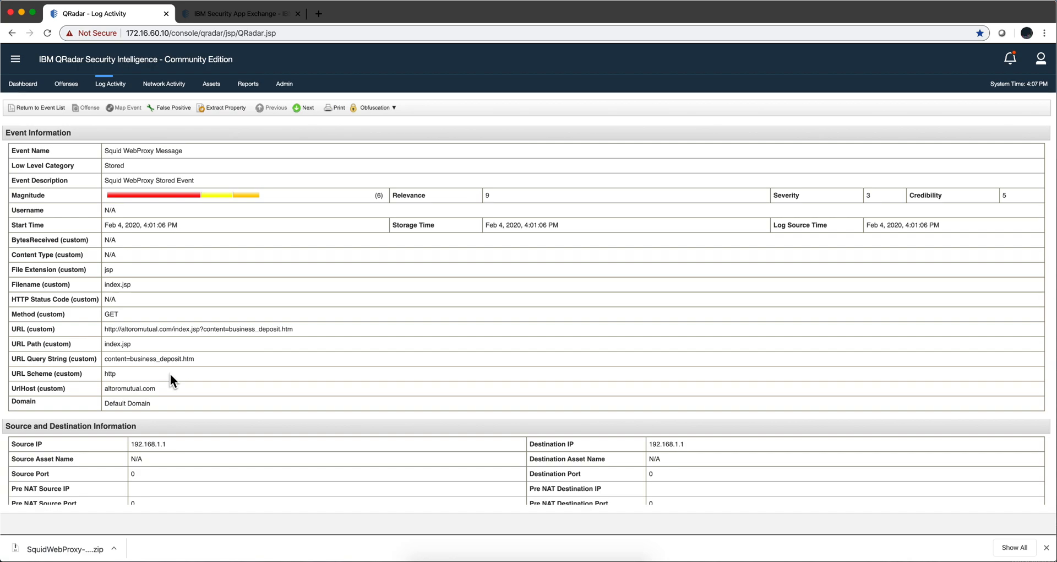
Step: Switch to the IBM Security App Exchange site and go from the Squid extension page to the main App Exchange catalog
{"action": "left_click", "coordinate": [218, 14]}
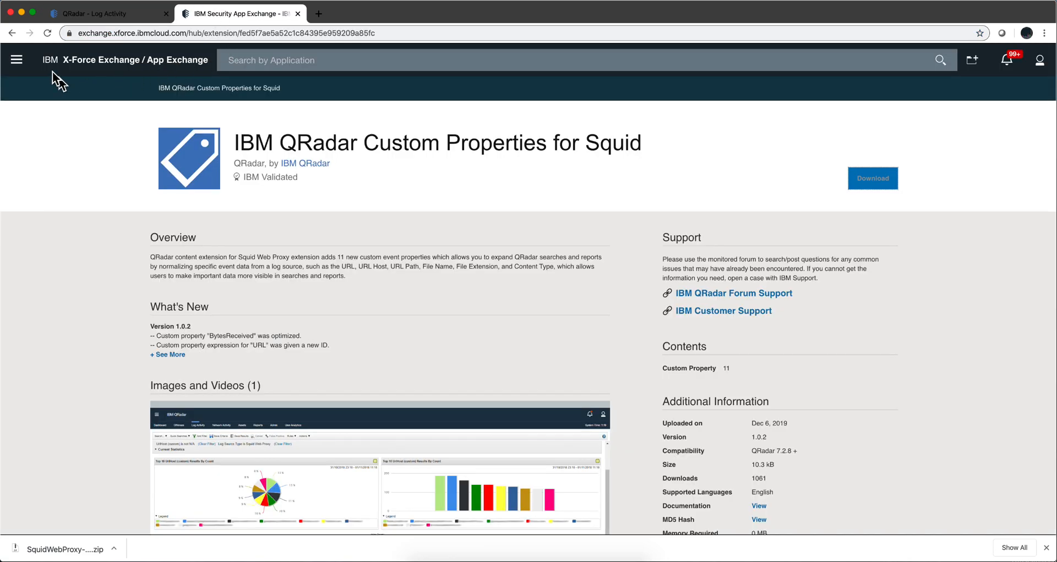
{"action": "left_click", "coordinate": [17, 68]}
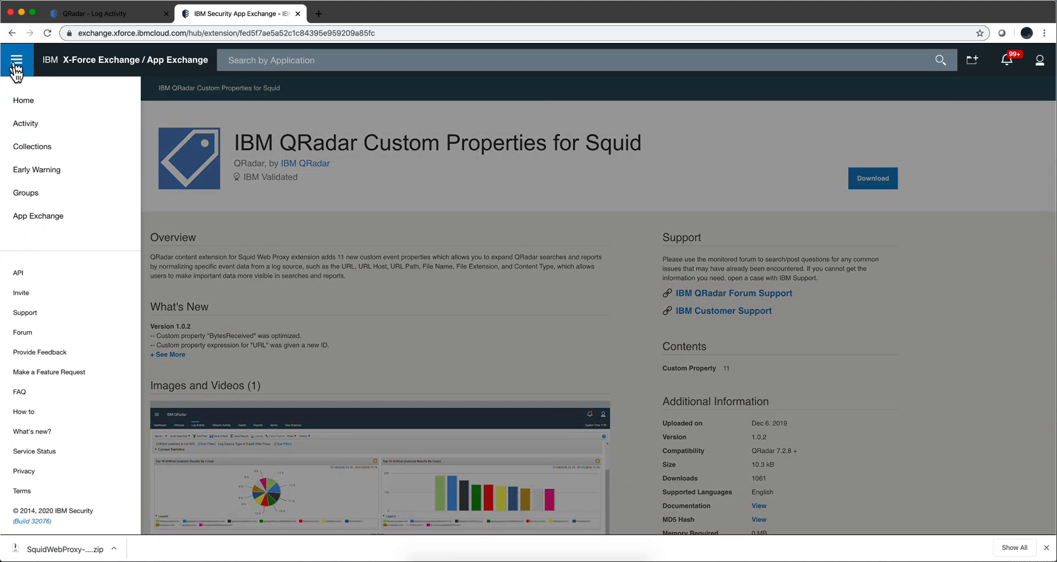
{"action": "left_click", "coordinate": [35, 223]}
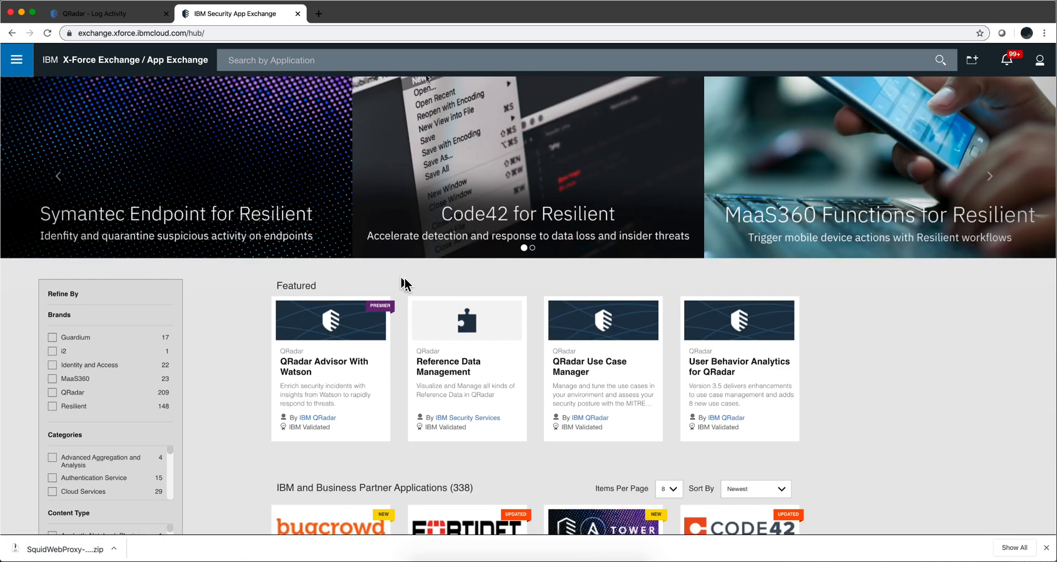
Step: Browse the App Exchange catalog and page through the Community Provided Applications up to page 10
{"action": "scroll", "coordinate": [252, 328], "scroll_direction": "down", "scroll_amount": 3}
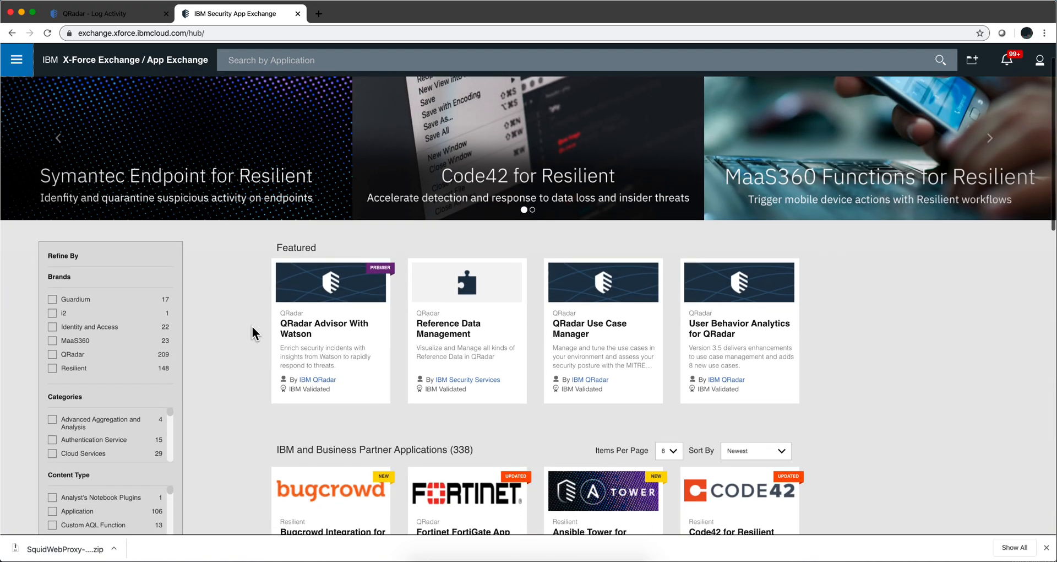
{"action": "scroll", "coordinate": [252, 326], "scroll_direction": "down", "scroll_amount": 5}
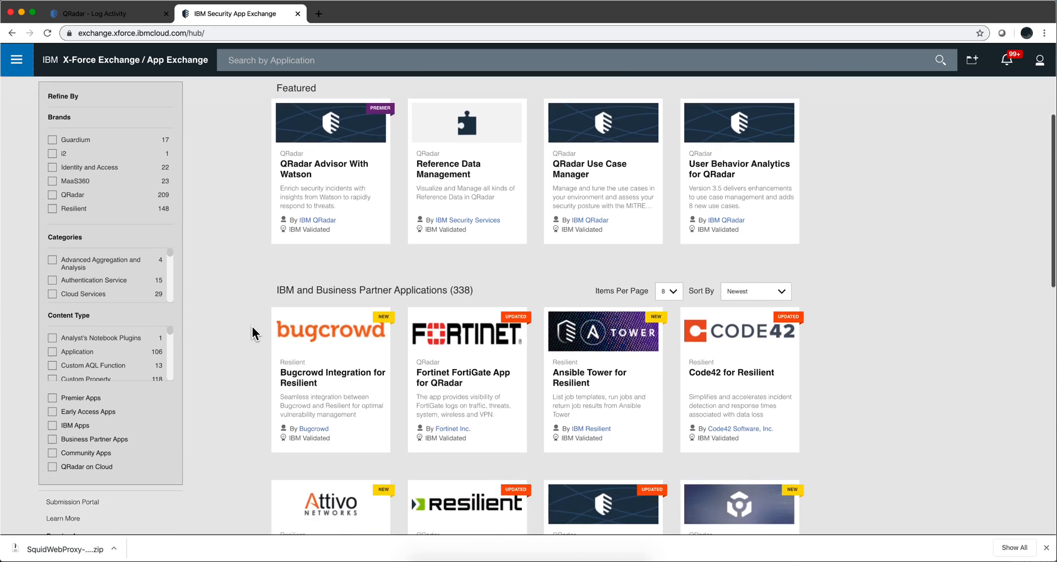
{"action": "scroll", "coordinate": [252, 326], "scroll_direction": "down", "scroll_amount": 6}
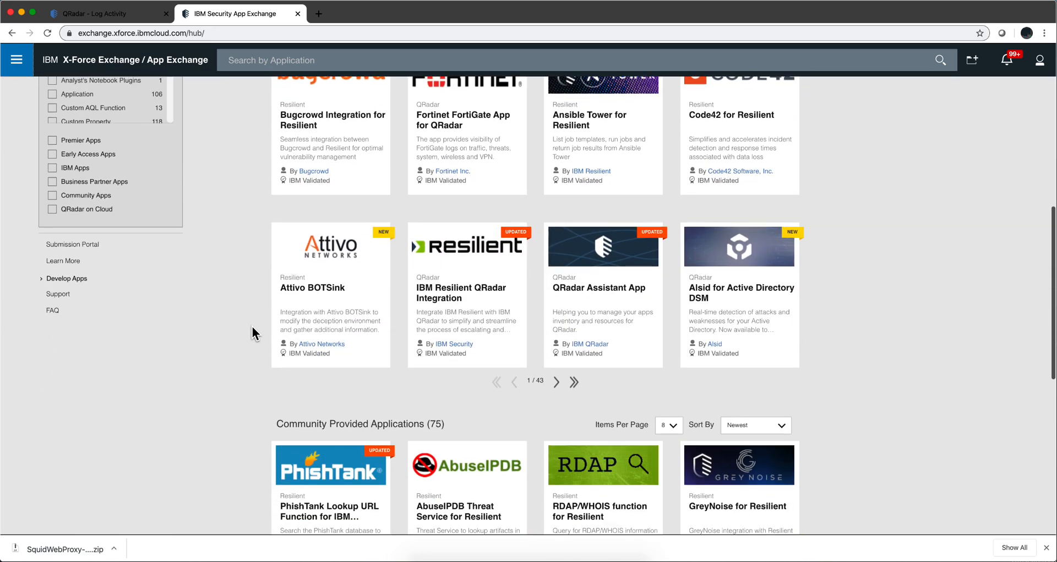
{"action": "scroll", "coordinate": [252, 326], "scroll_direction": "down", "scroll_amount": 5}
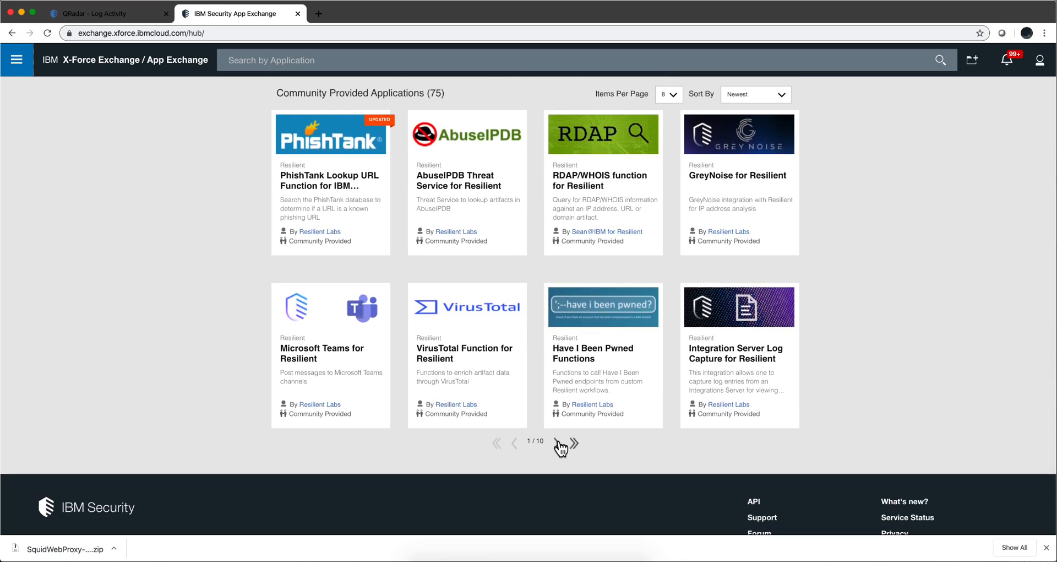
{"action": "left_click", "coordinate": [558, 442]}
{"action": "left_click", "coordinate": [557, 441]}
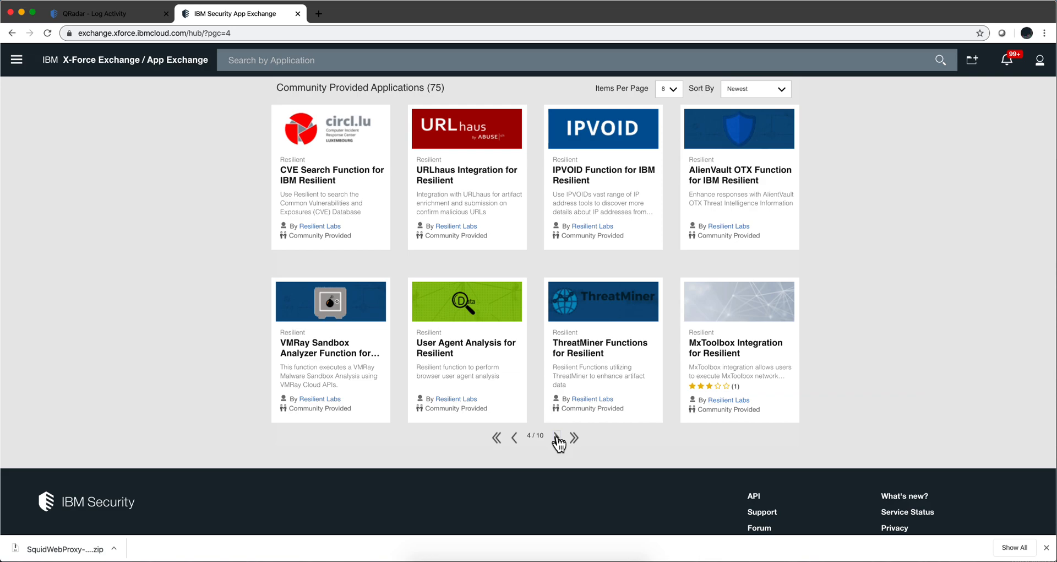
{"action": "left_click", "coordinate": [557, 438]}
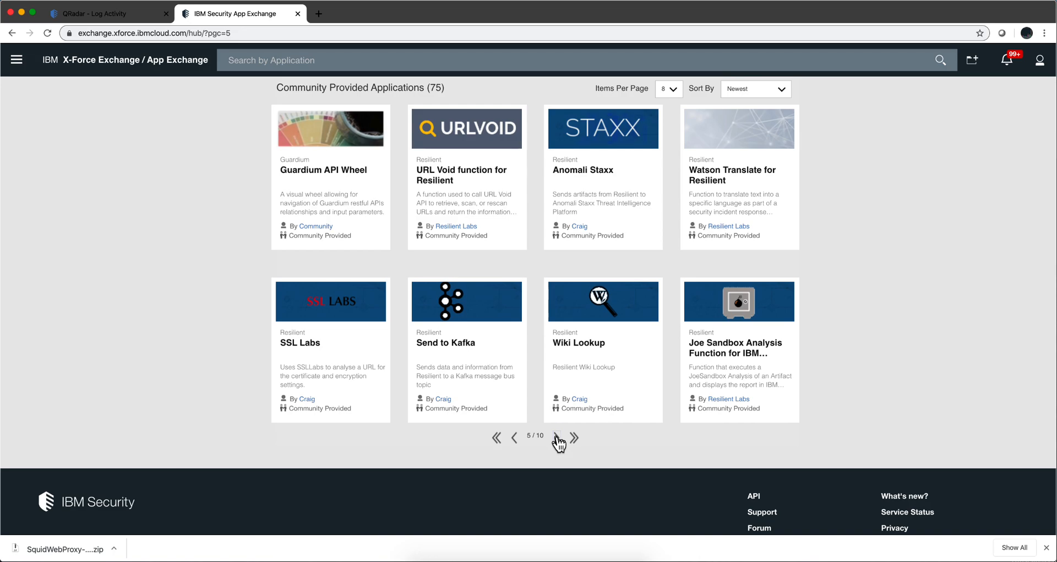
{"action": "left_click", "coordinate": [557, 439]}
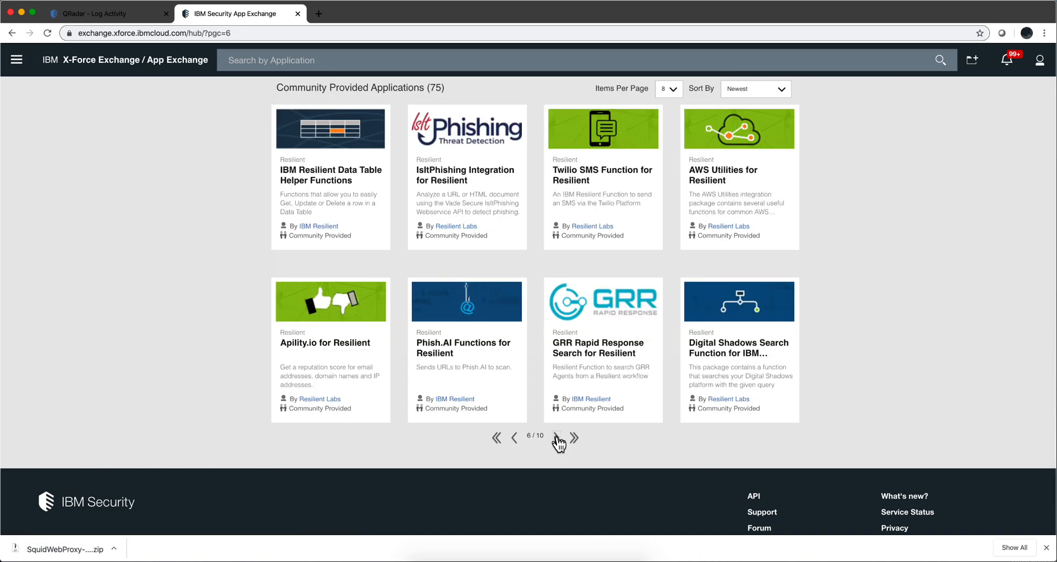
{"action": "left_click", "coordinate": [557, 438]}
{"action": "left_click", "coordinate": [557, 438]}
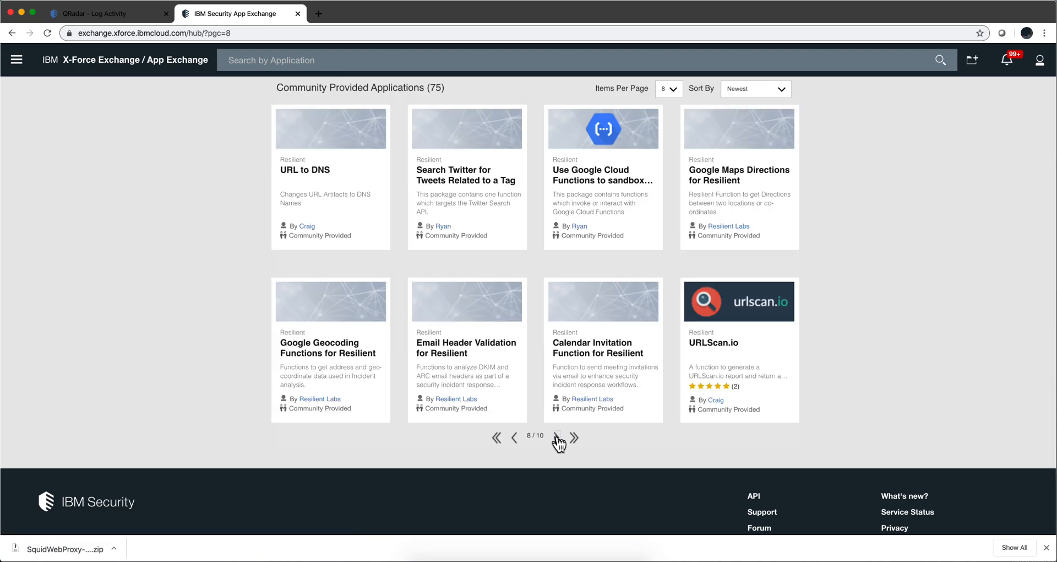
{"action": "left_click", "coordinate": [557, 438]}
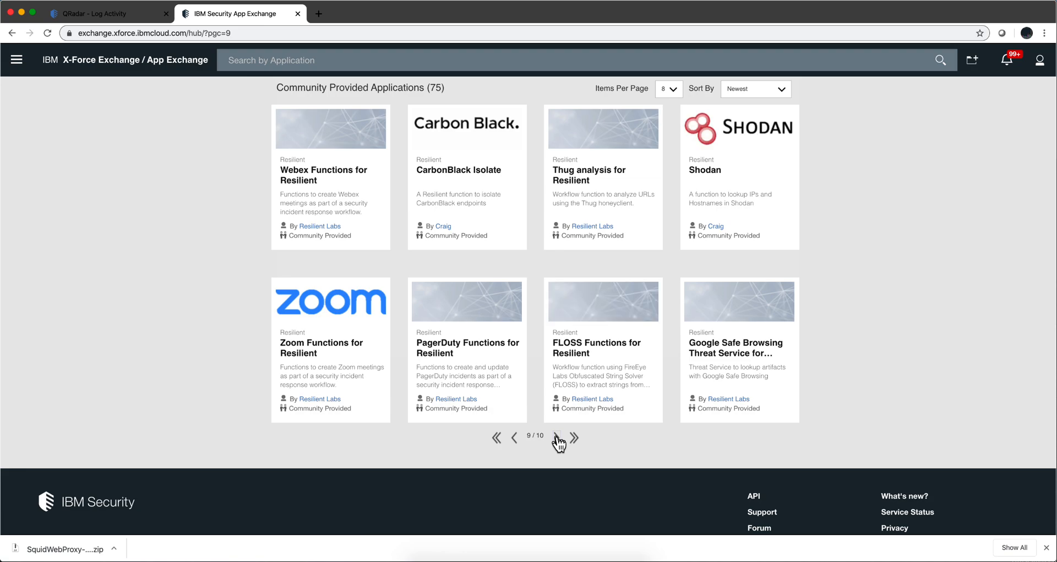
{"action": "left_click", "coordinate": [557, 438]}
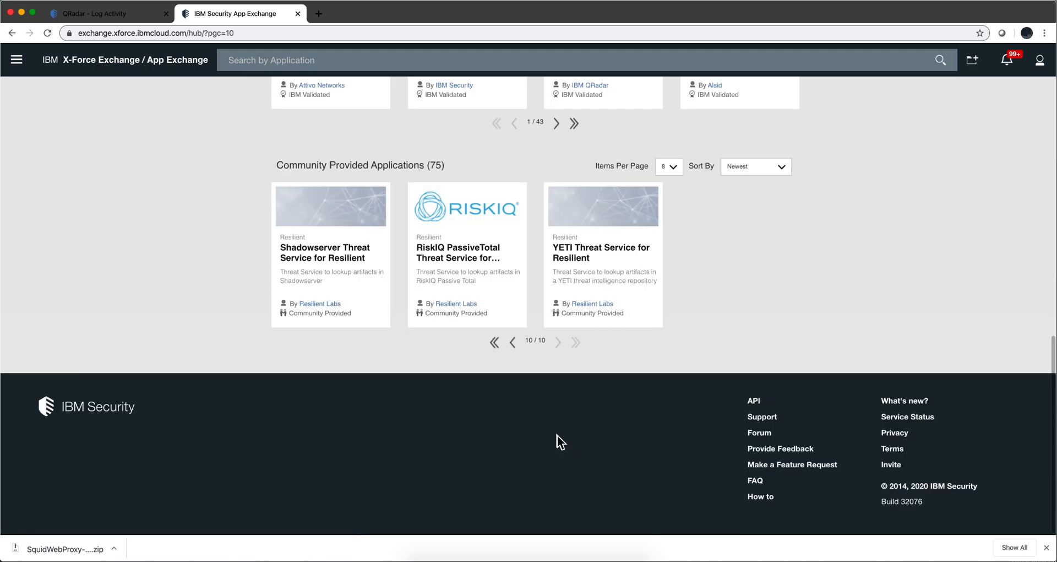
{"action": "left_click", "coordinate": [511, 346]}
{"action": "scroll", "coordinate": [158, 306], "scroll_direction": "up", "scroll_amount": 12}
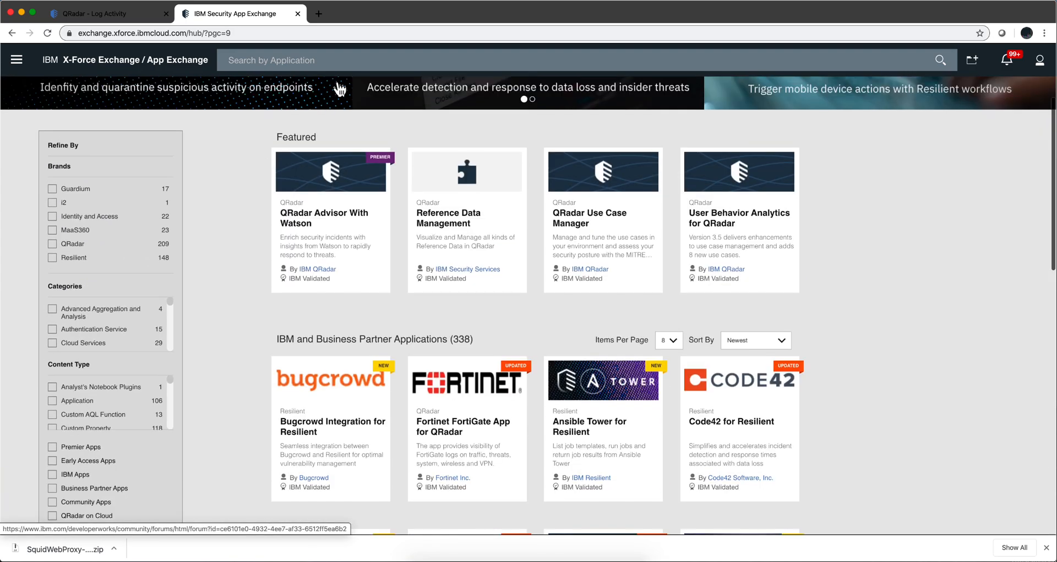
Step: Search the App Exchange for "log source", open QRadar Log Source Management and download the extension
{"action": "left_click", "coordinate": [334, 60]}
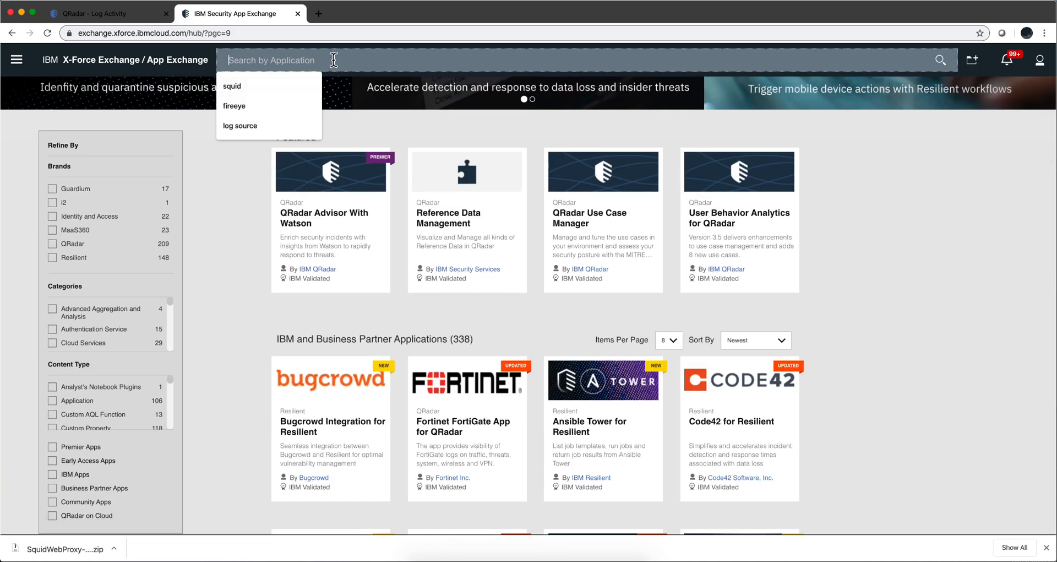
{"action": "type", "text": "lo"}
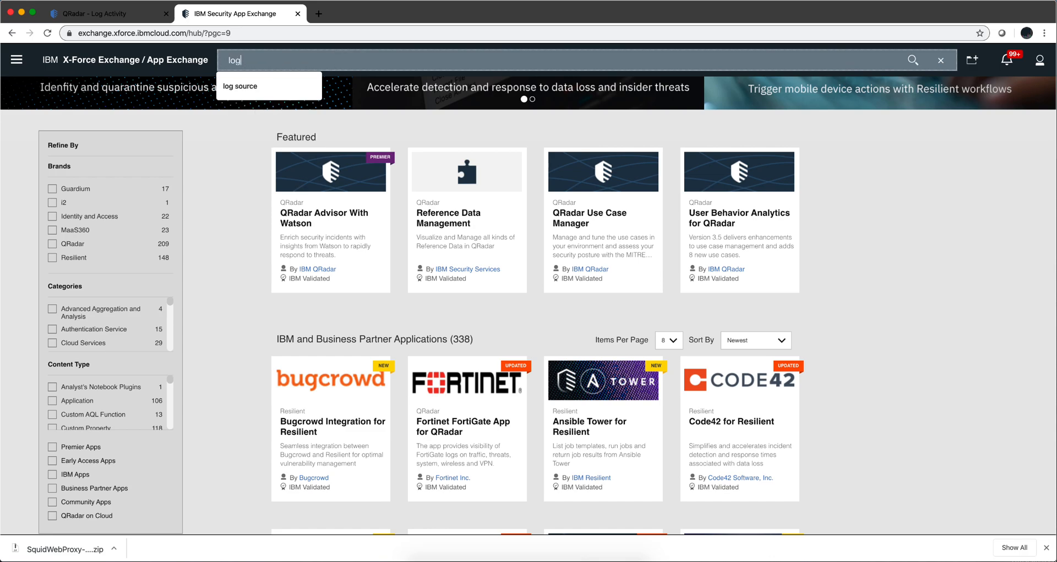
{"action": "type", "text": "g"}
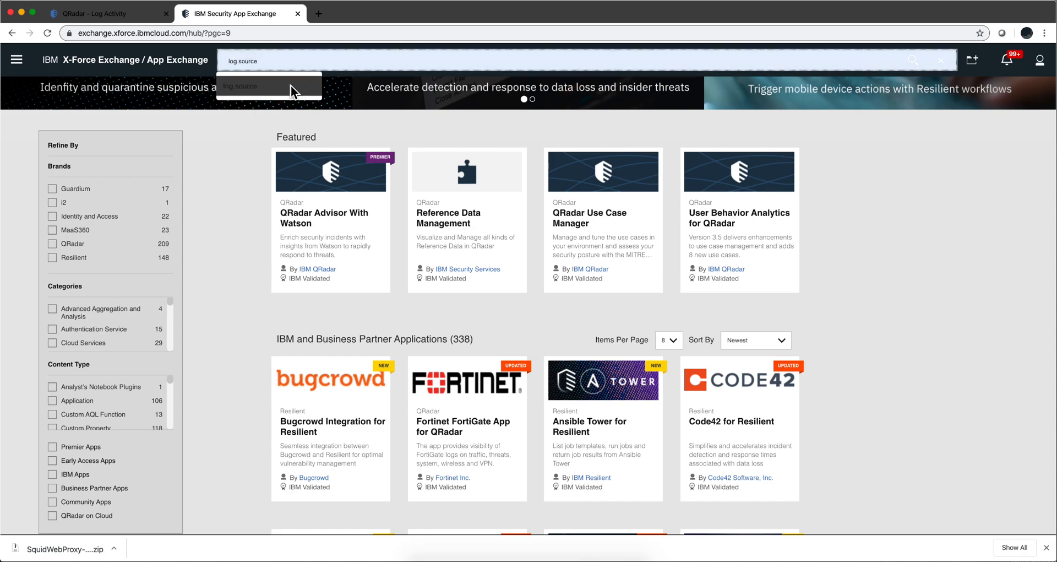
{"action": "left_click", "coordinate": [291, 85]}
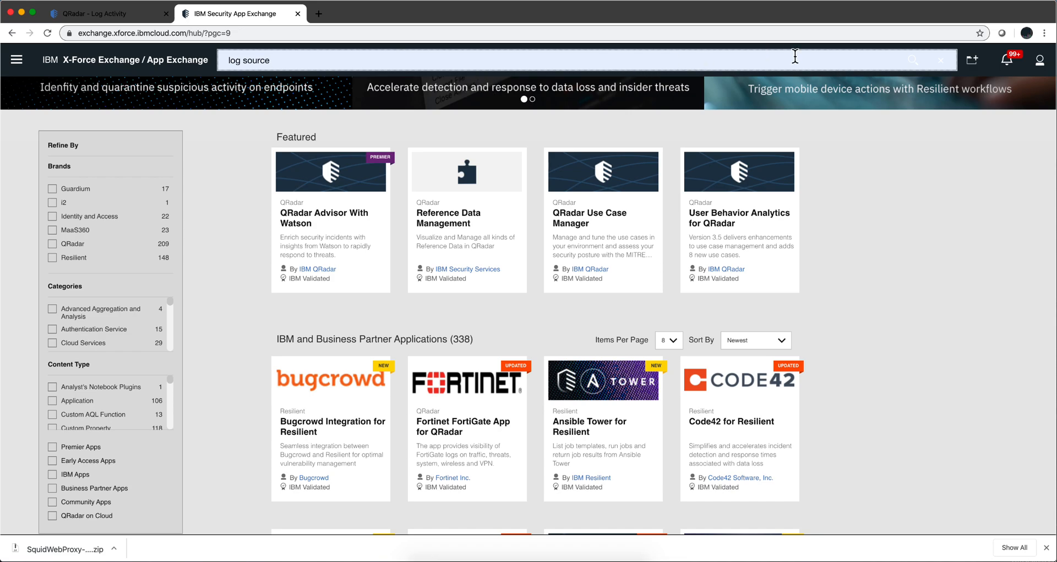
{"action": "key", "text": "Return"}
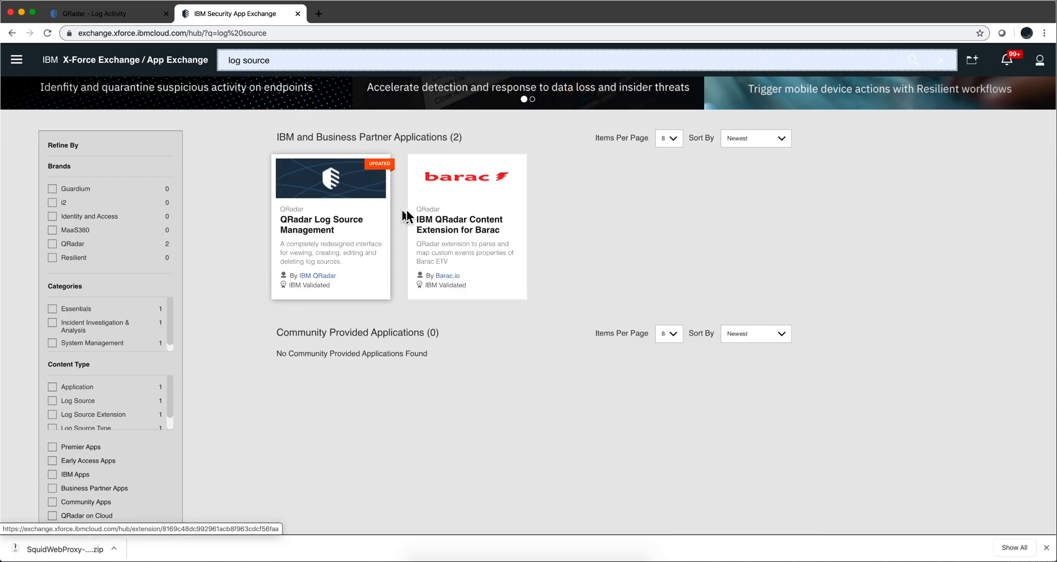
{"action": "left_click", "coordinate": [323, 235]}
{"action": "left_click", "coordinate": [875, 186]}
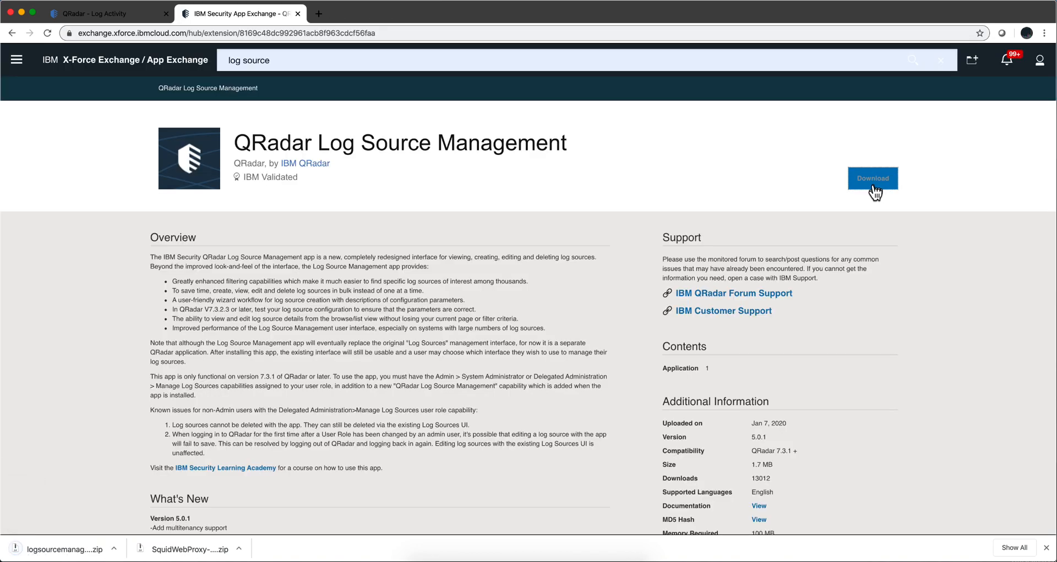
Step: Switch back to the QRadar console and open Extensions Management from the administration area
{"action": "left_click", "coordinate": [127, 14]}
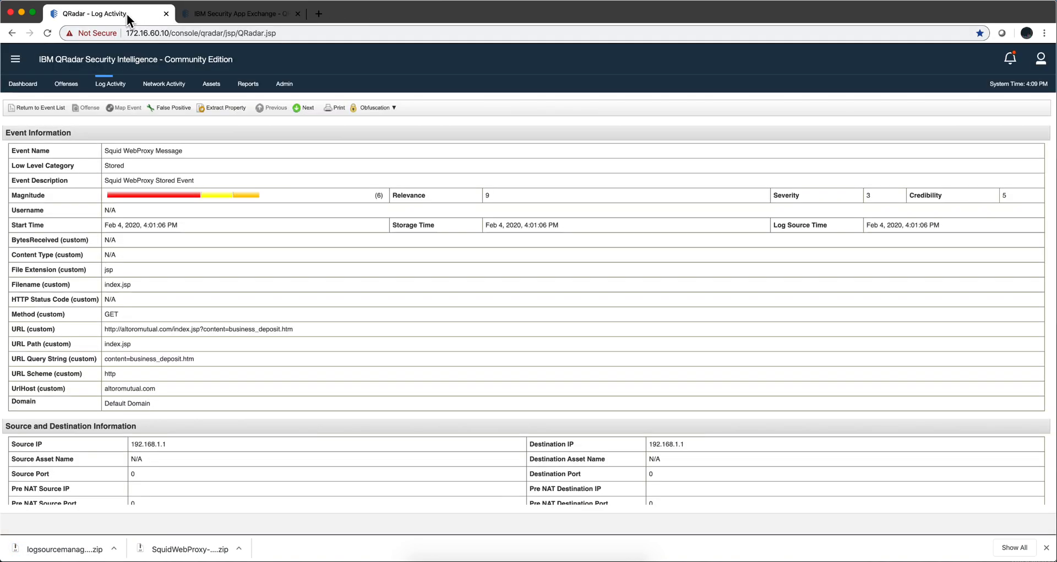
{"action": "left_click", "coordinate": [286, 87]}
{"action": "left_click", "coordinate": [668, 237]}
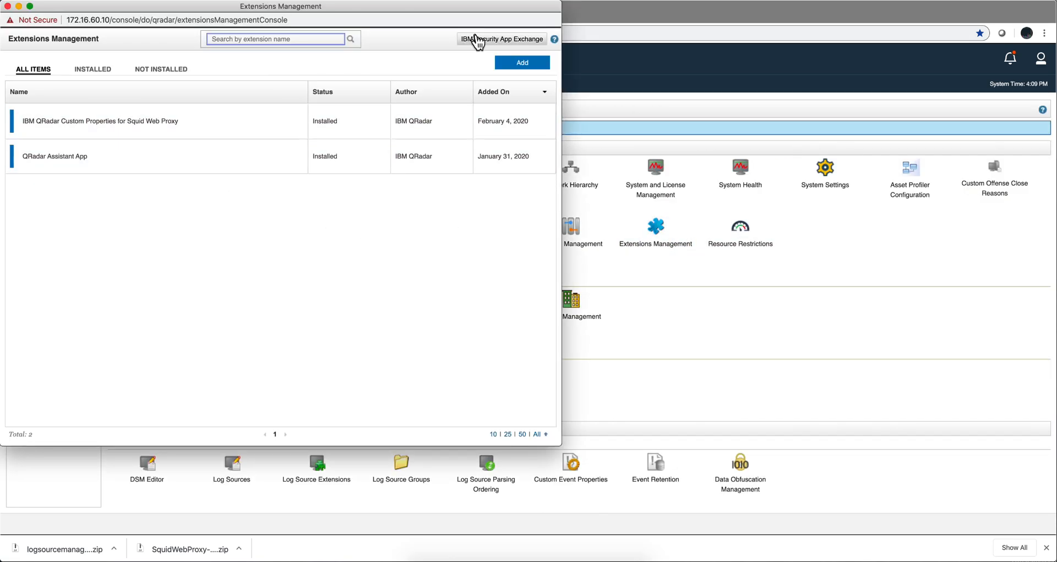
Step: Start adding a new extension and choose logsourcemanagement-5.0.1.1028977.zip from the Downloads folder as its file
{"action": "left_click", "coordinate": [507, 67]}
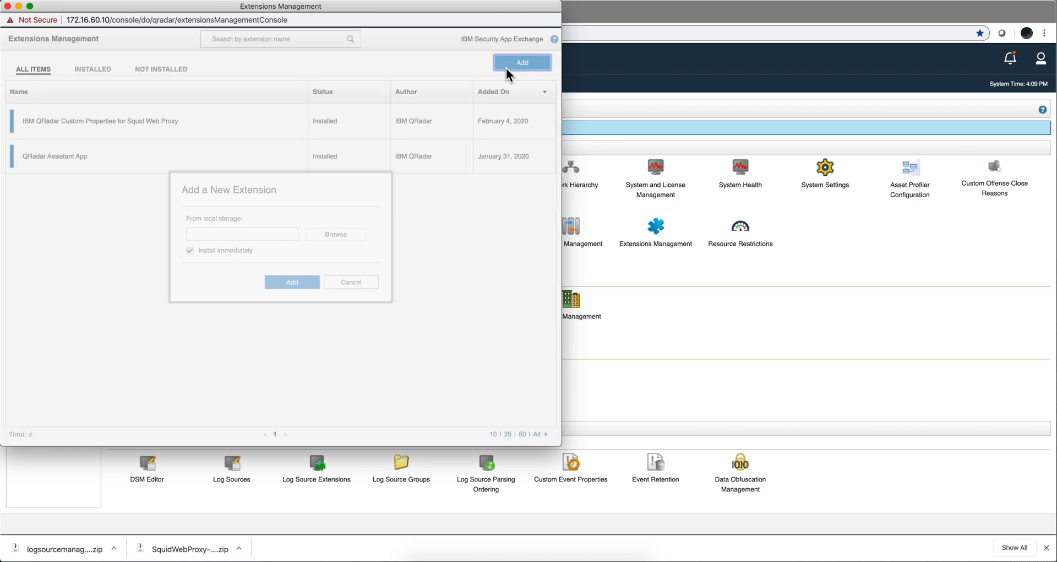
{"action": "left_click", "coordinate": [330, 232]}
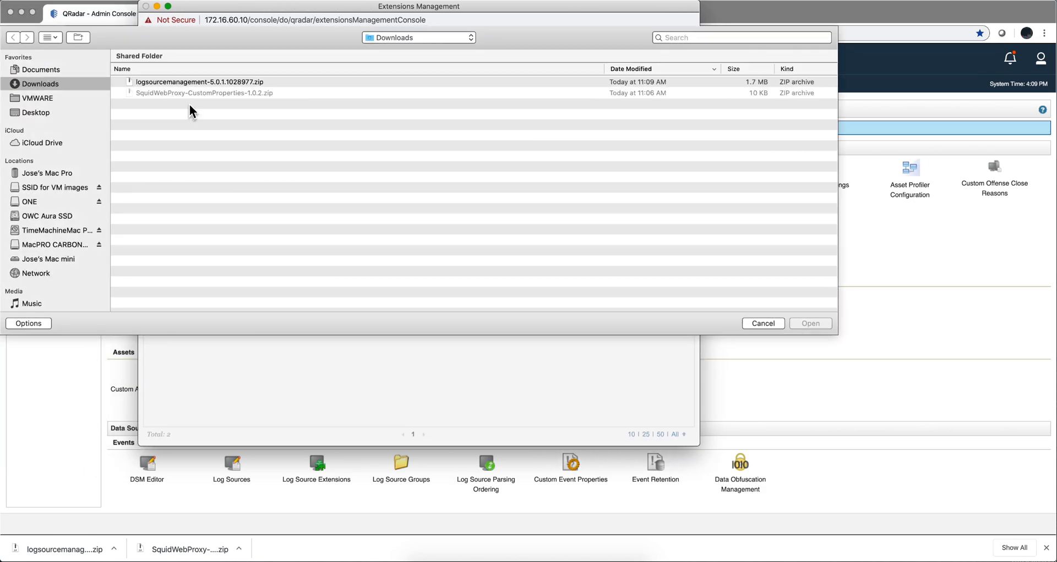
{"action": "left_click", "coordinate": [191, 84]}
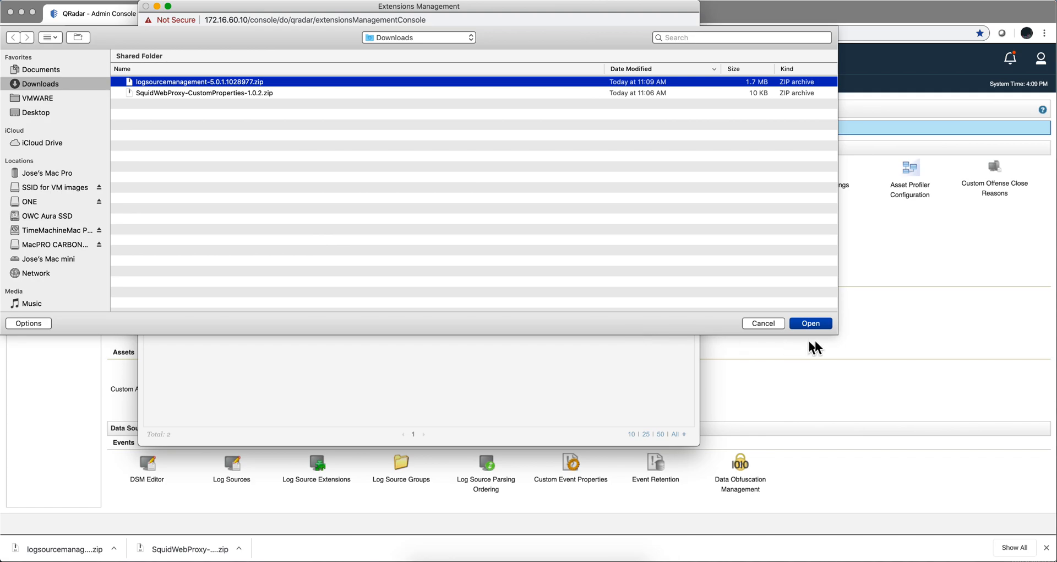
{"action": "left_click", "coordinate": [822, 326]}
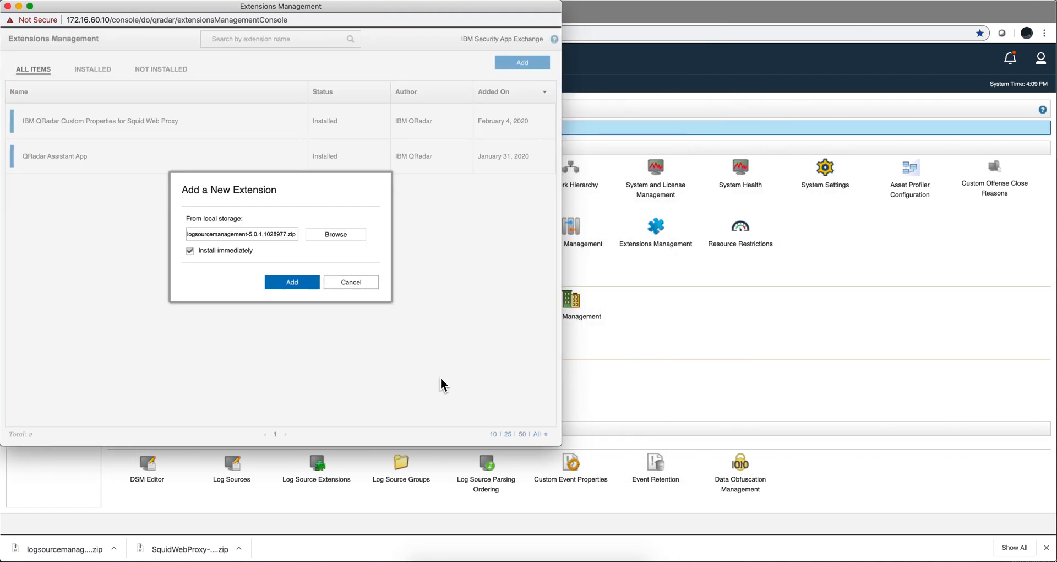
Step: Add the Log Source Management extension with immediate installation, confirm the install and dismiss the install summary
{"action": "left_click", "coordinate": [299, 283]}
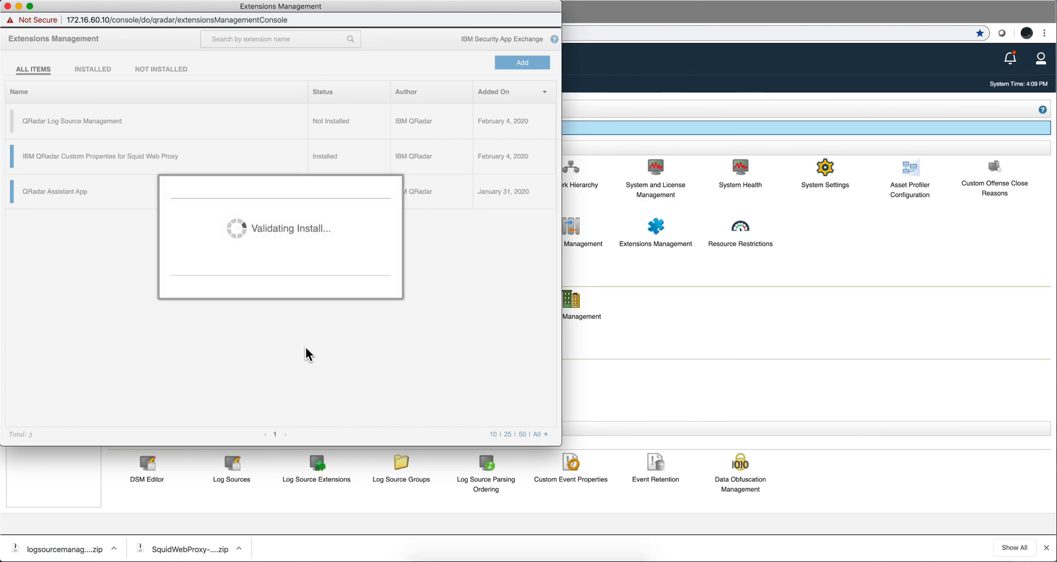
{"action": "left_click", "coordinate": [384, 402]}
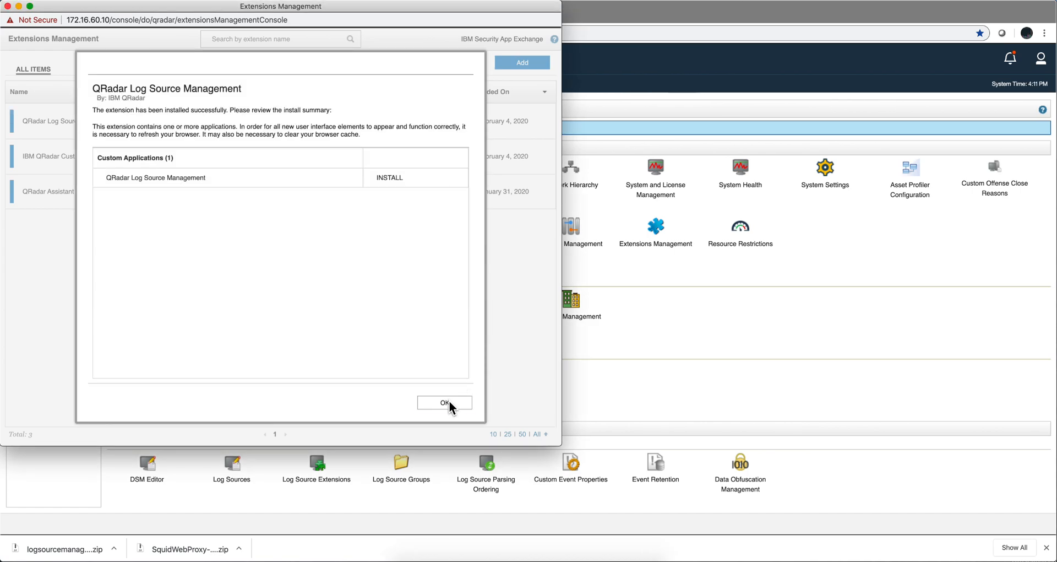
{"action": "left_click", "coordinate": [445, 402]}
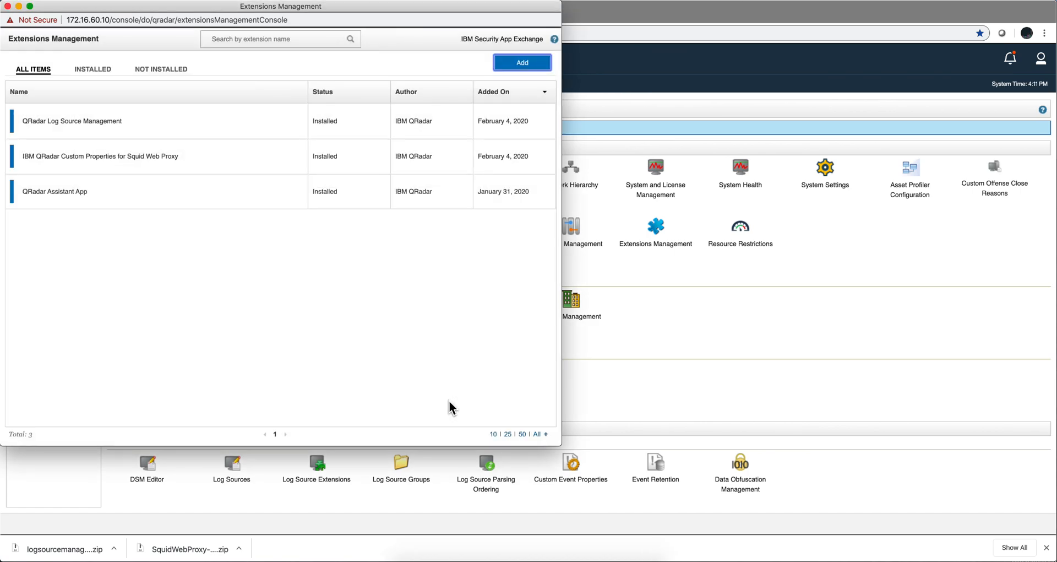
Step: Close Extensions Management and reload the QRadar console to load the new app's interface elements
{"action": "left_click", "coordinate": [7, 6]}
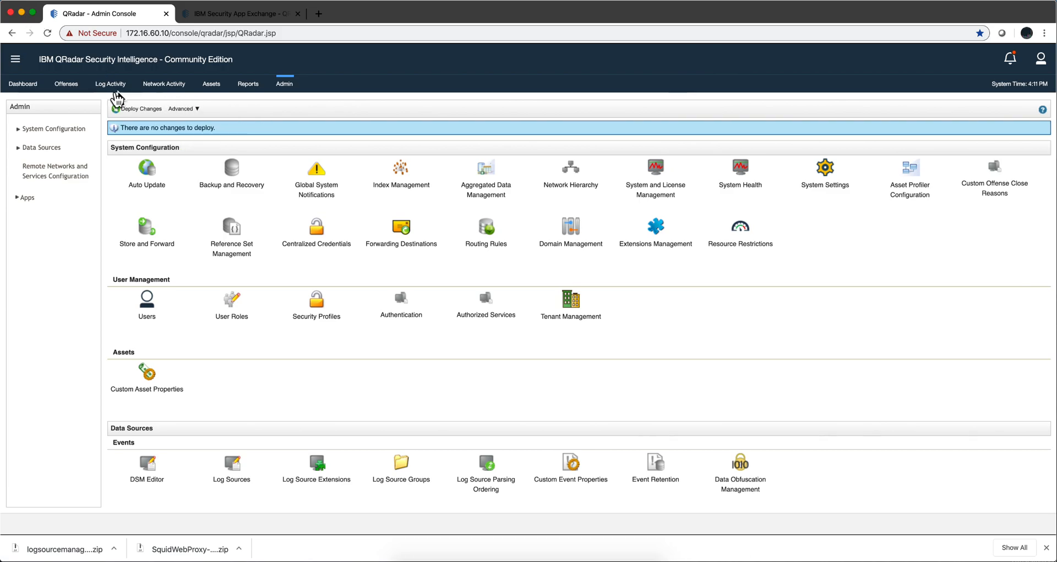
{"action": "left_click", "coordinate": [47, 33]}
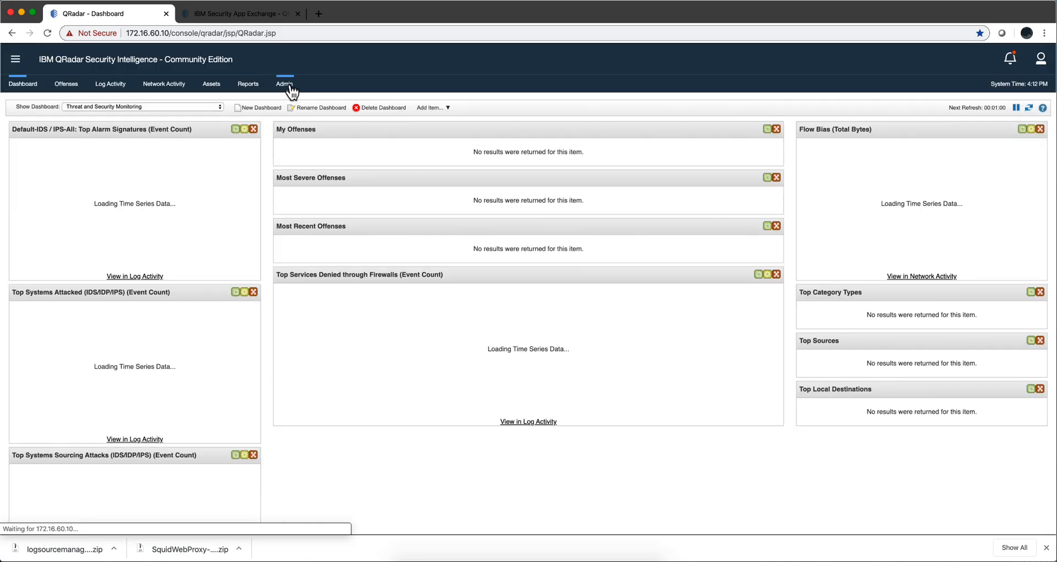
Step: Open the newly installed QRadar Log Source Management app from the Apps section of the administration area
{"action": "left_click", "coordinate": [291, 86]}
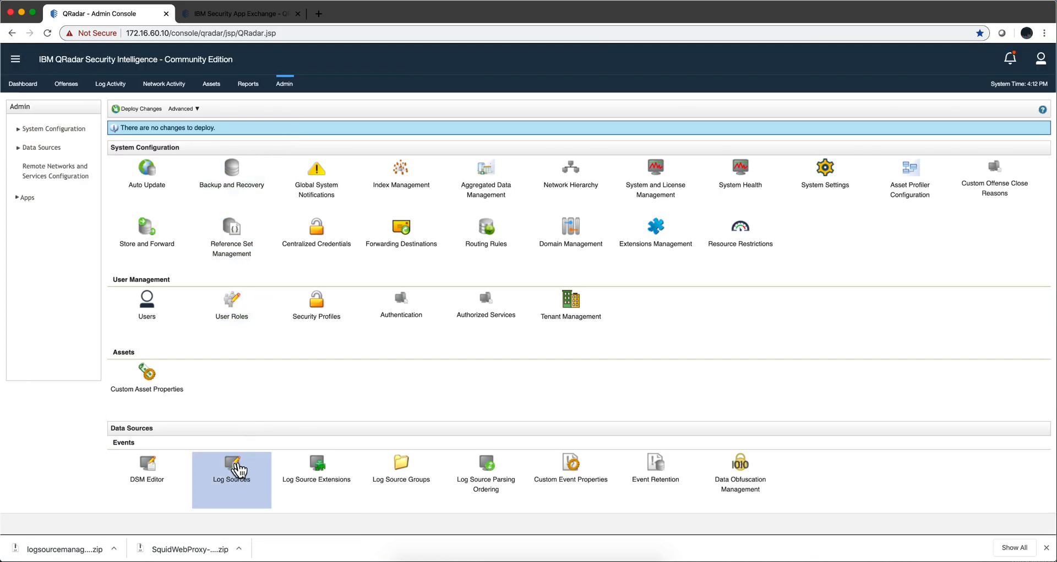
{"action": "scroll", "coordinate": [243, 425], "scroll_direction": "down", "scroll_amount": 5}
{"action": "scroll", "coordinate": [243, 427], "scroll_direction": "down", "scroll_amount": 5}
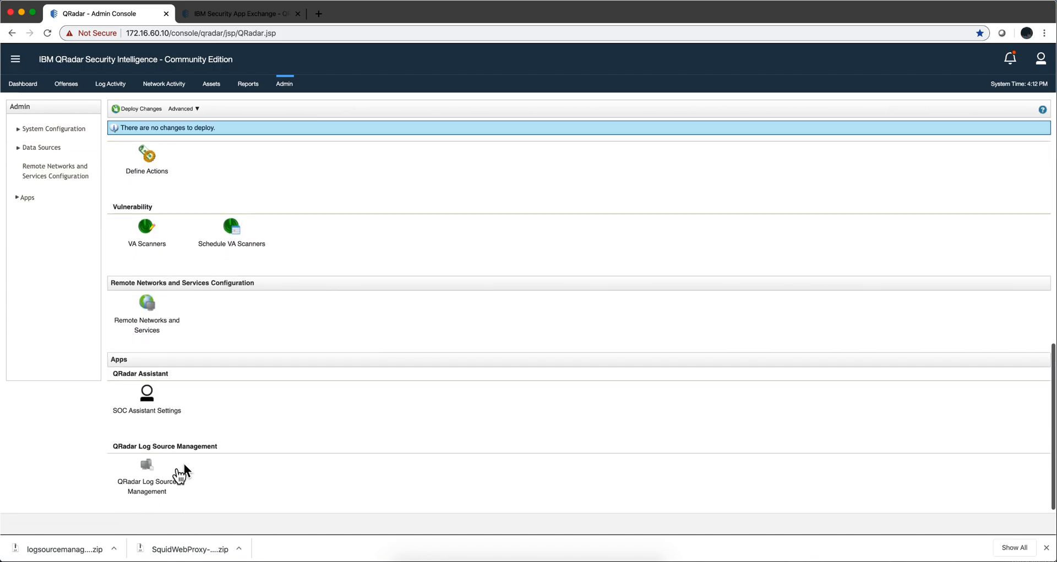
{"action": "left_click", "coordinate": [141, 488]}
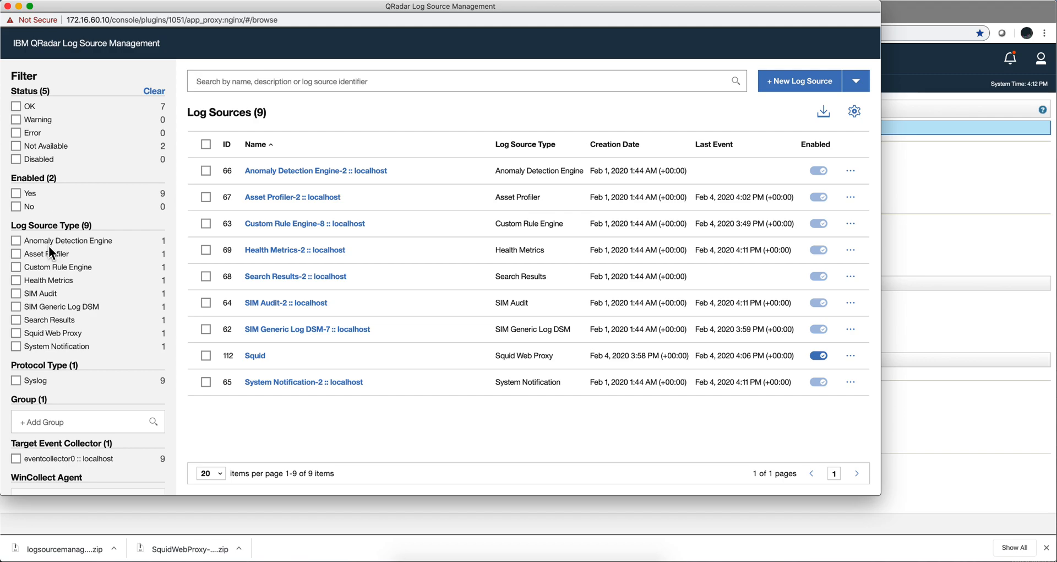
Step: Examine the log source list and its filter categories, such as status, type, protocol and event collector, and close the Log Source Management window
{"action": "scroll", "coordinate": [48, 245], "scroll_direction": "down", "scroll_amount": 2}
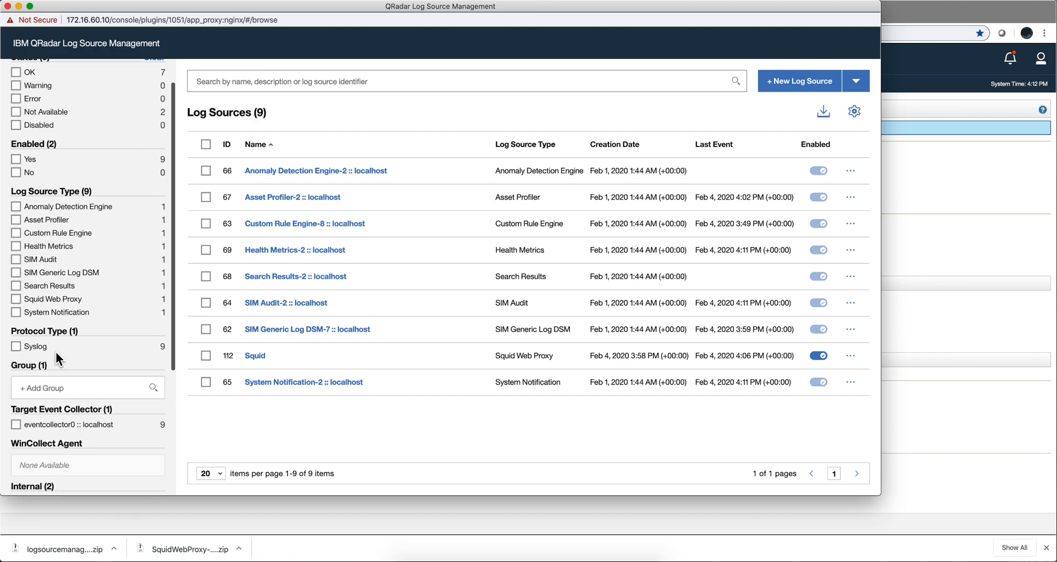
{"action": "scroll", "coordinate": [59, 350], "scroll_direction": "down", "scroll_amount": 5}
{"action": "scroll", "coordinate": [58, 351], "scroll_direction": "down", "scroll_amount": 2}
{"action": "scroll", "coordinate": [58, 351], "scroll_direction": "up", "scroll_amount": 2}
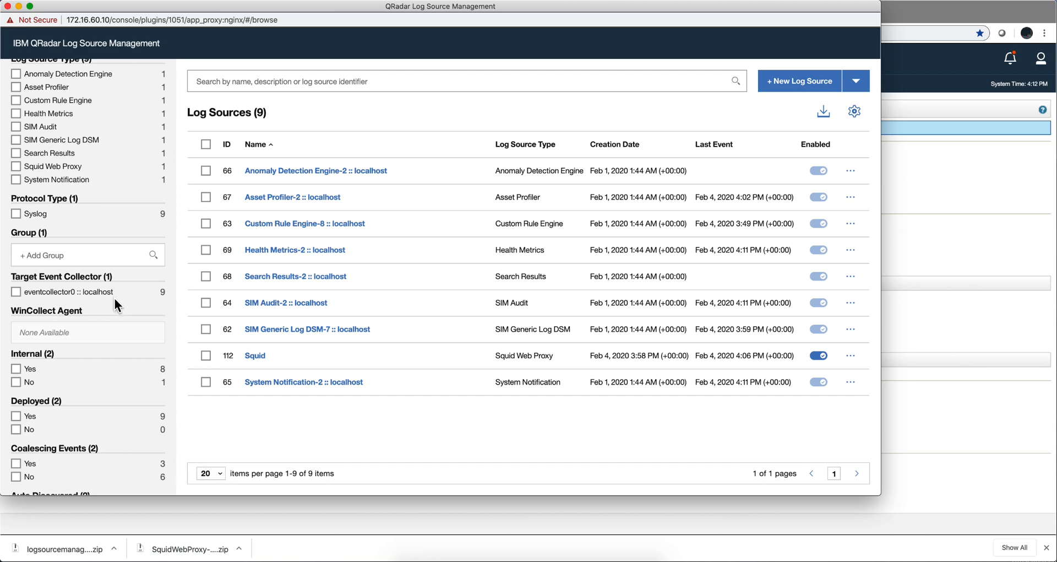
{"action": "scroll", "coordinate": [103, 311], "scroll_direction": "up", "scroll_amount": 10}
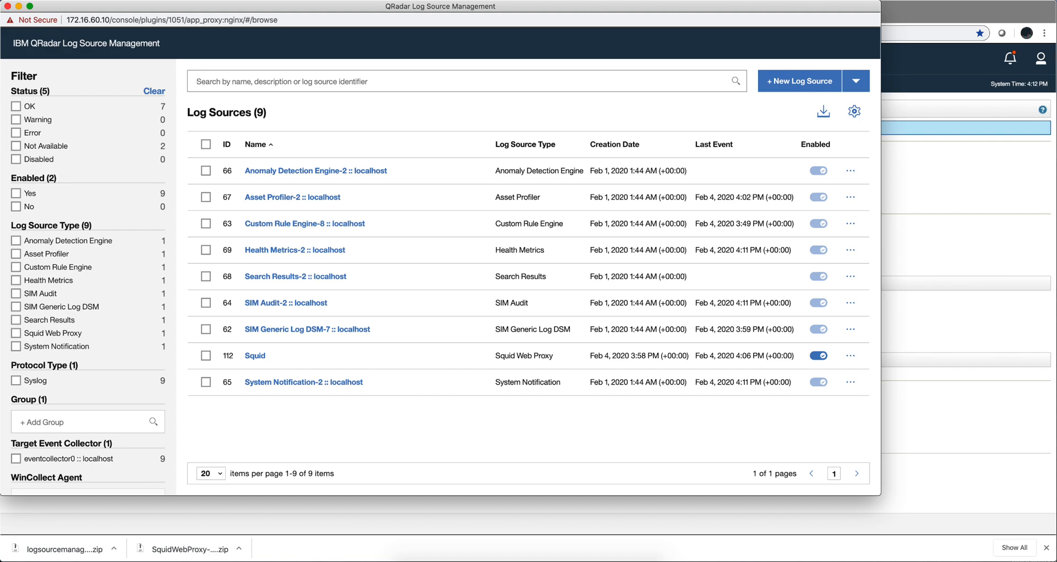
{"action": "left_click", "coordinate": [8, 6]}
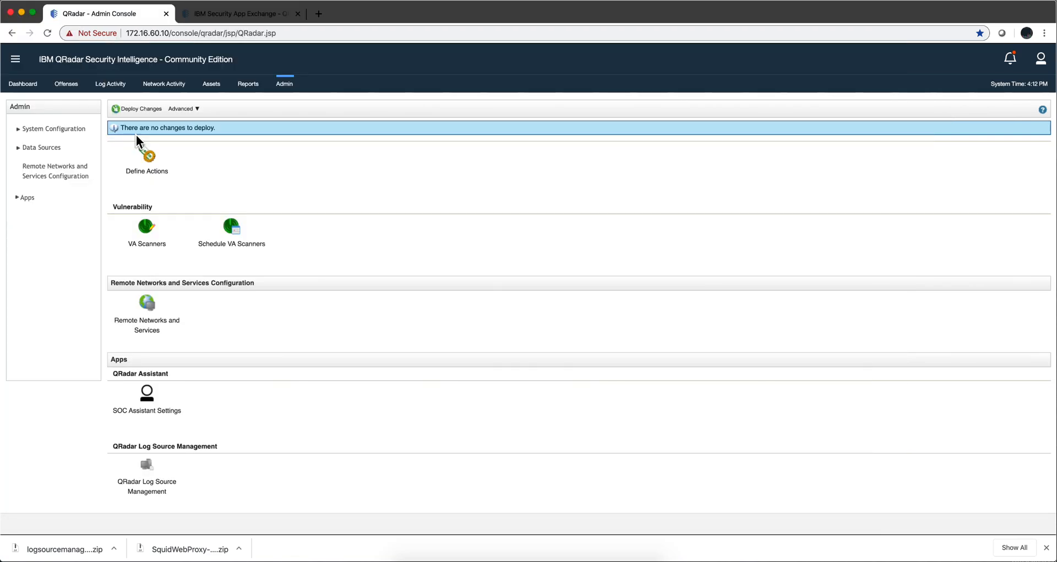
{"action": "scroll", "coordinate": [357, 294], "scroll_direction": "up", "scroll_amount": 3}
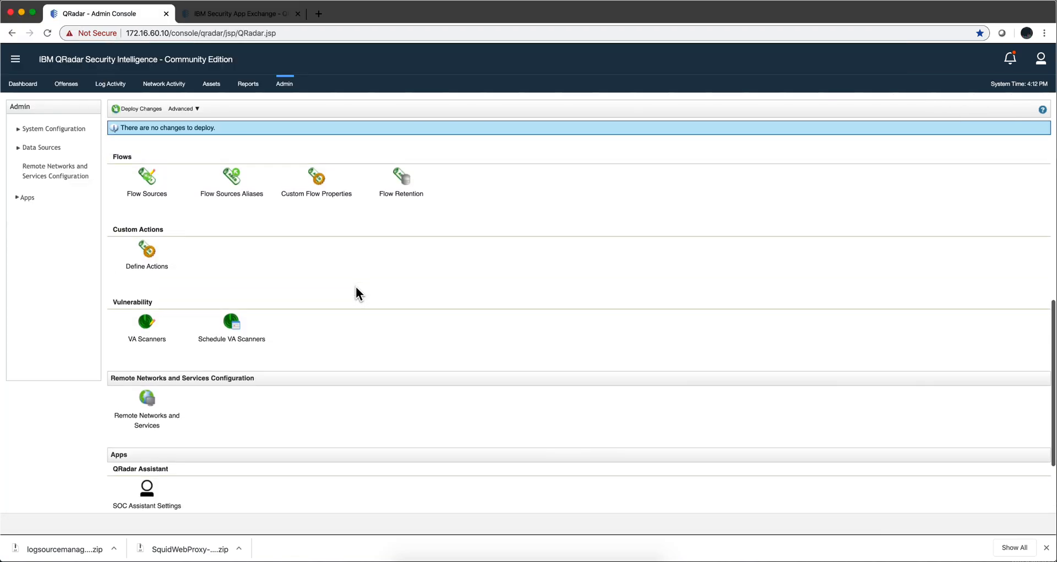
{"action": "scroll", "coordinate": [356, 294], "scroll_direction": "up", "scroll_amount": 5}
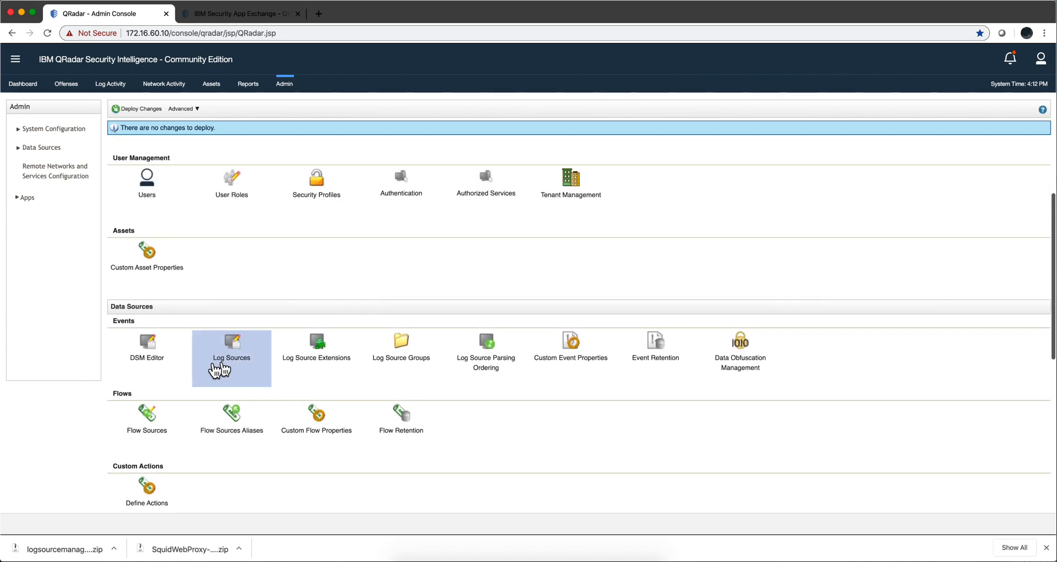
{"action": "scroll", "coordinate": [357, 266], "scroll_direction": "down", "scroll_amount": 10}
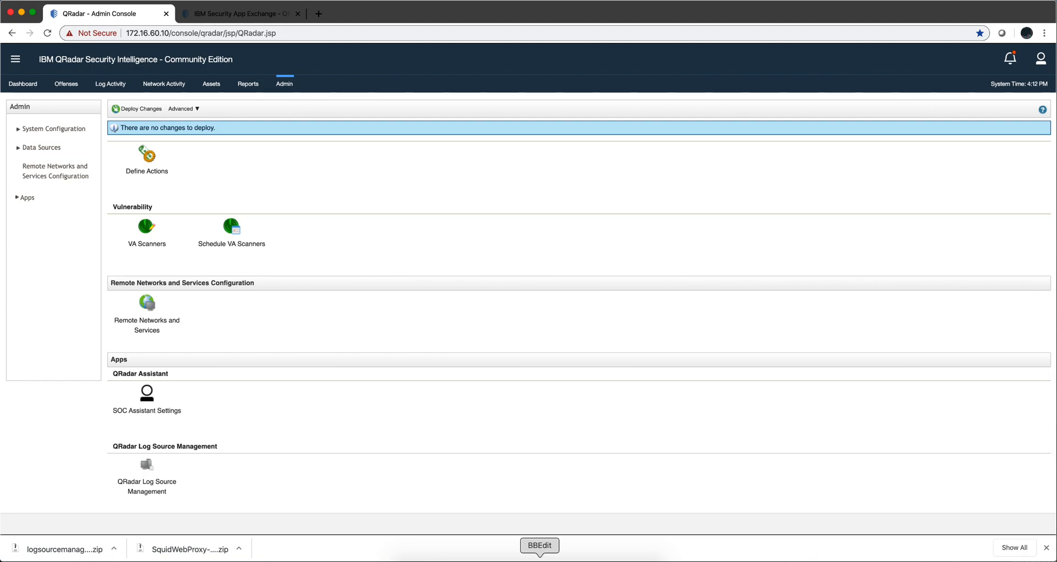
Step: Switch to the Security Intelligence Tutorial, Demos & Uses Cases PDF in Preview and look through the video lists on its first four pages
{"action": "left_click", "coordinate": [539, 558]}
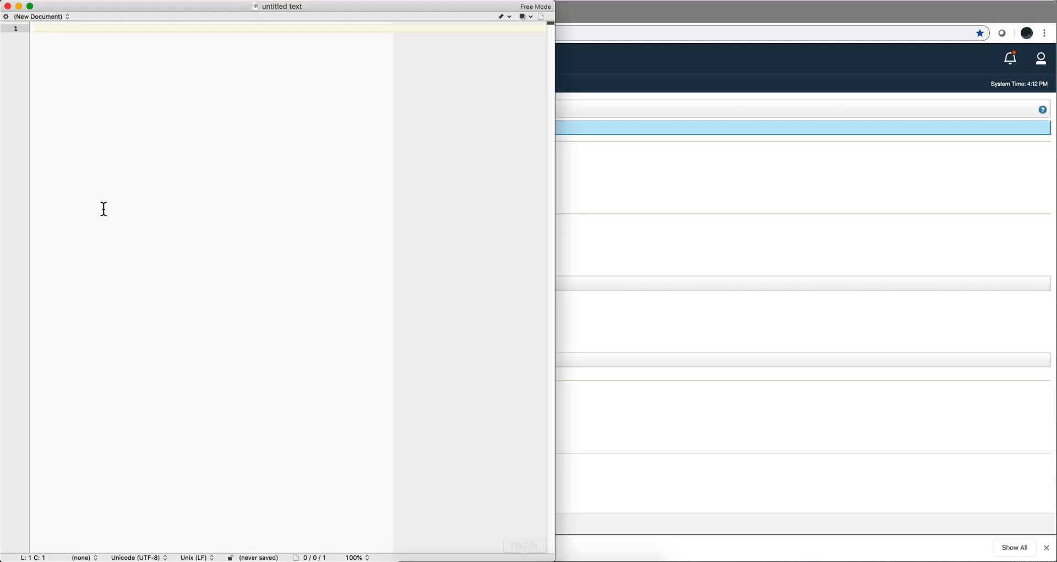
{"action": "left_click", "coordinate": [7, 7]}
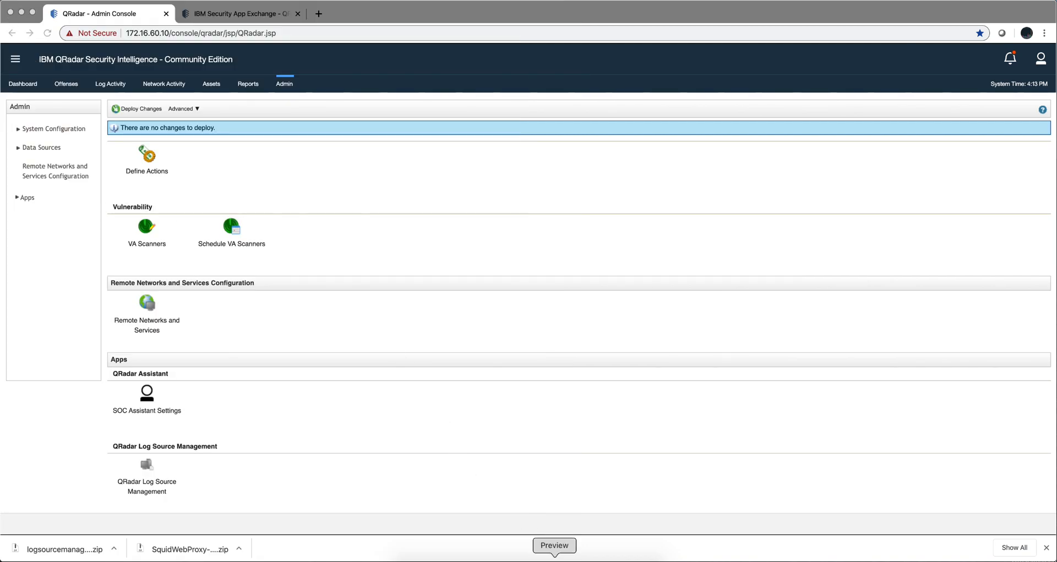
{"action": "left_click", "coordinate": [554, 557]}
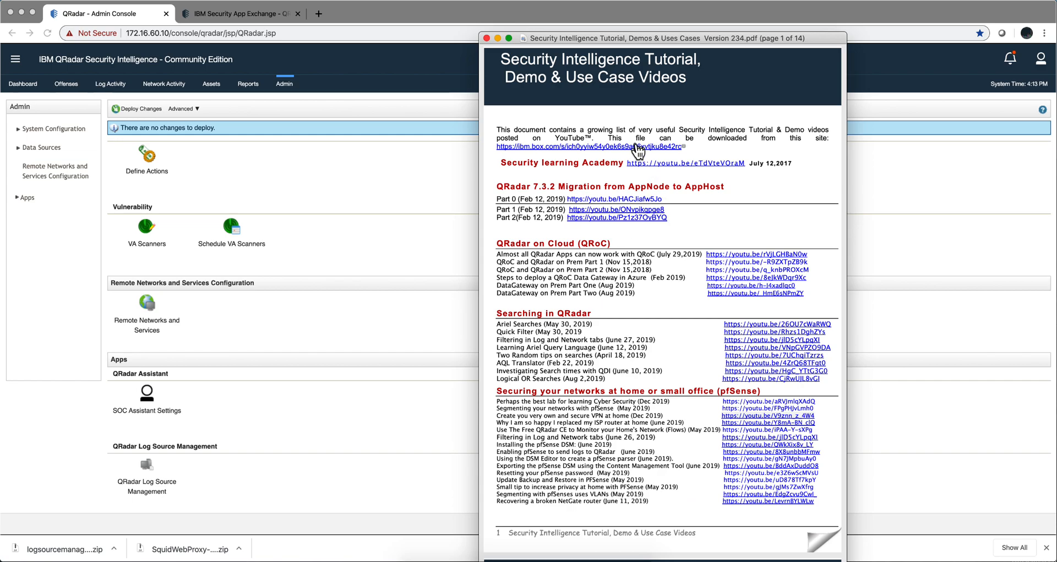
{"action": "scroll", "coordinate": [653, 170], "scroll_direction": "down", "scroll_amount": 10}
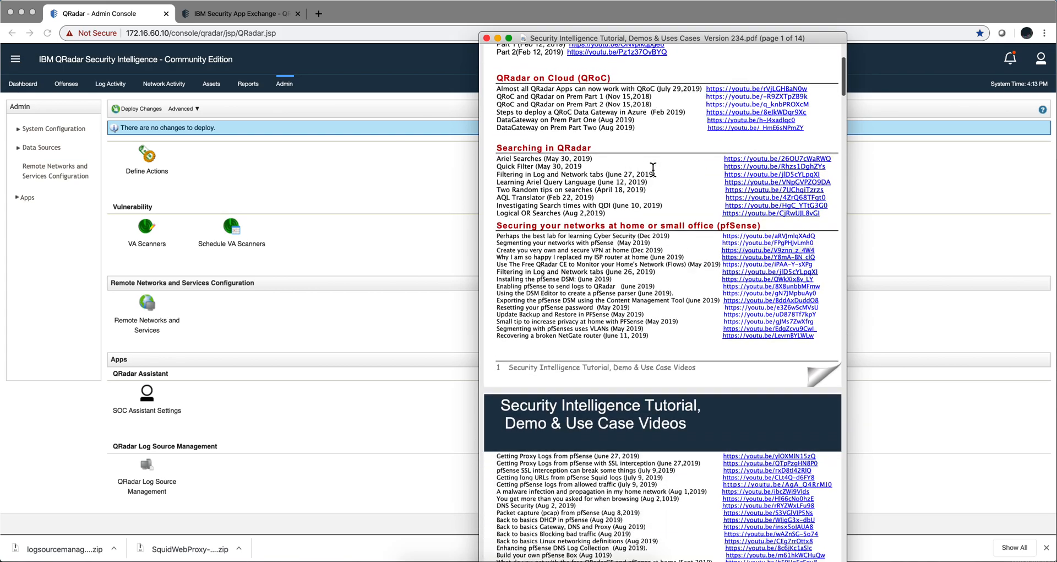
{"action": "scroll", "coordinate": [653, 170], "scroll_direction": "down", "scroll_amount": 15}
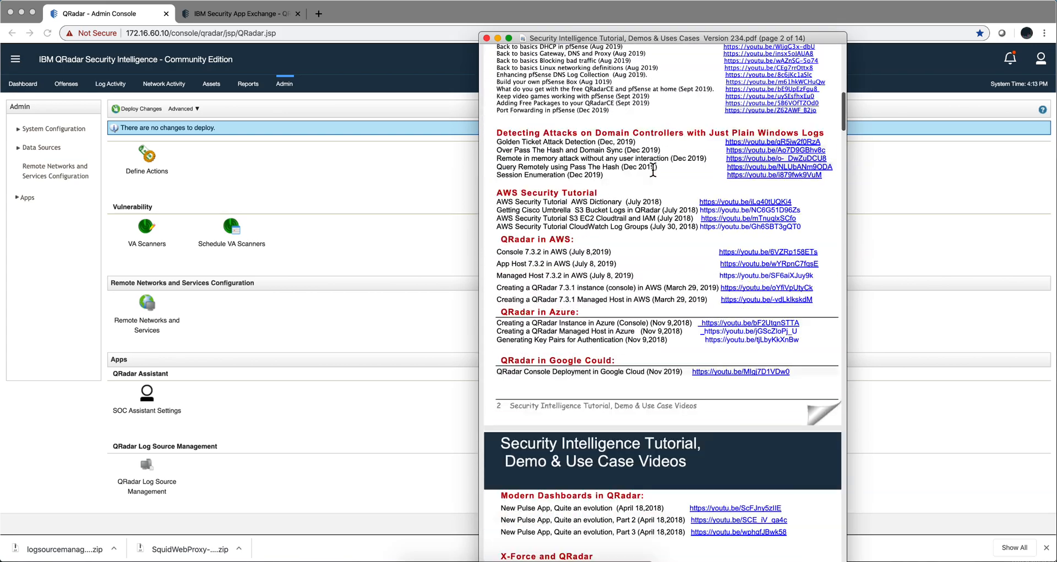
{"action": "scroll", "coordinate": [653, 170], "scroll_direction": "down", "scroll_amount": 15}
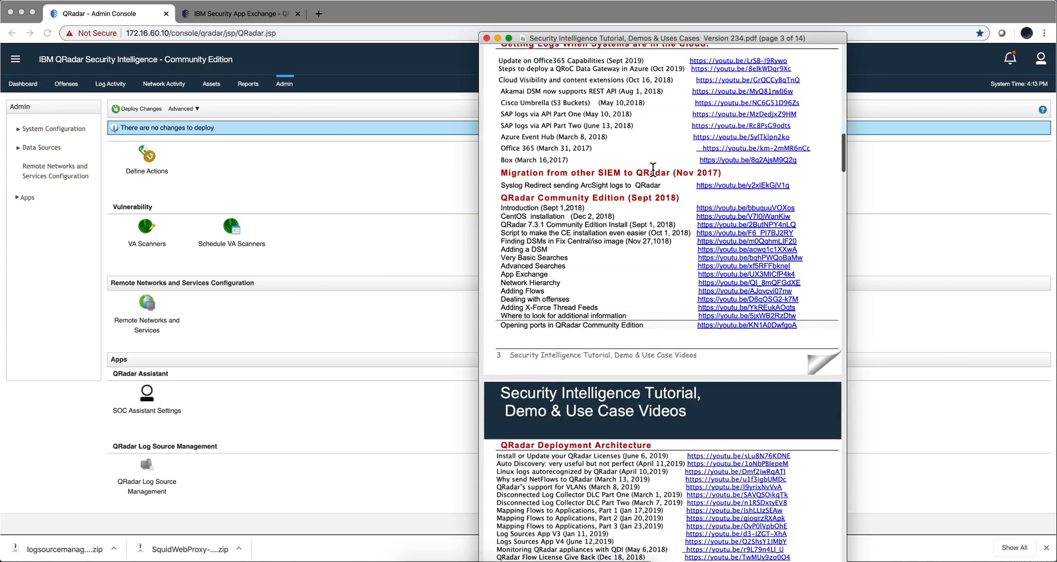
{"action": "scroll", "coordinate": [653, 170], "scroll_direction": "up", "scroll_amount": 5}
{"action": "scroll", "coordinate": [653, 170], "scroll_direction": "down", "scroll_amount": 12}
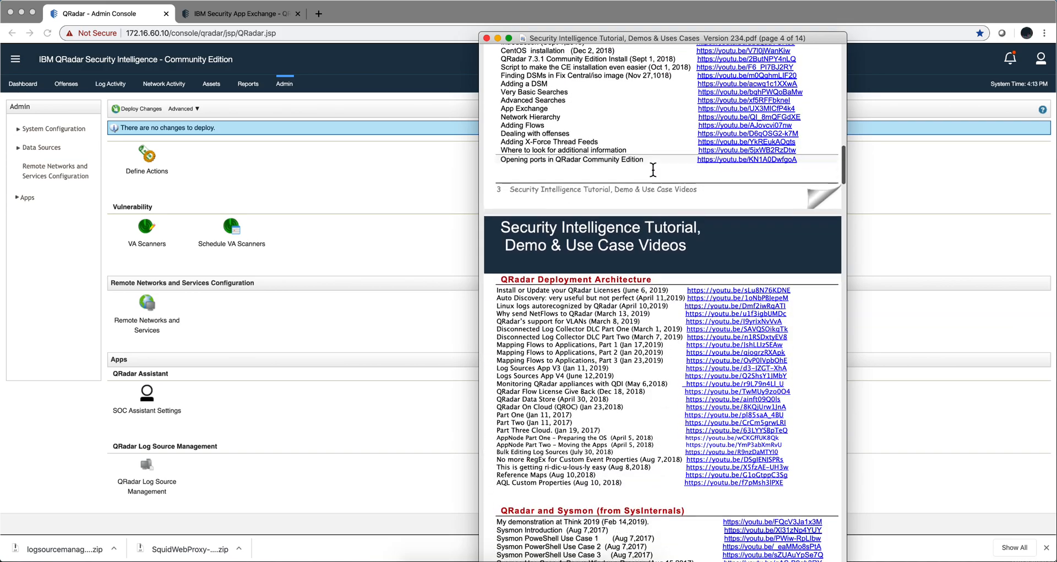
{"action": "scroll", "coordinate": [653, 170], "scroll_direction": "up", "scroll_amount": 15}
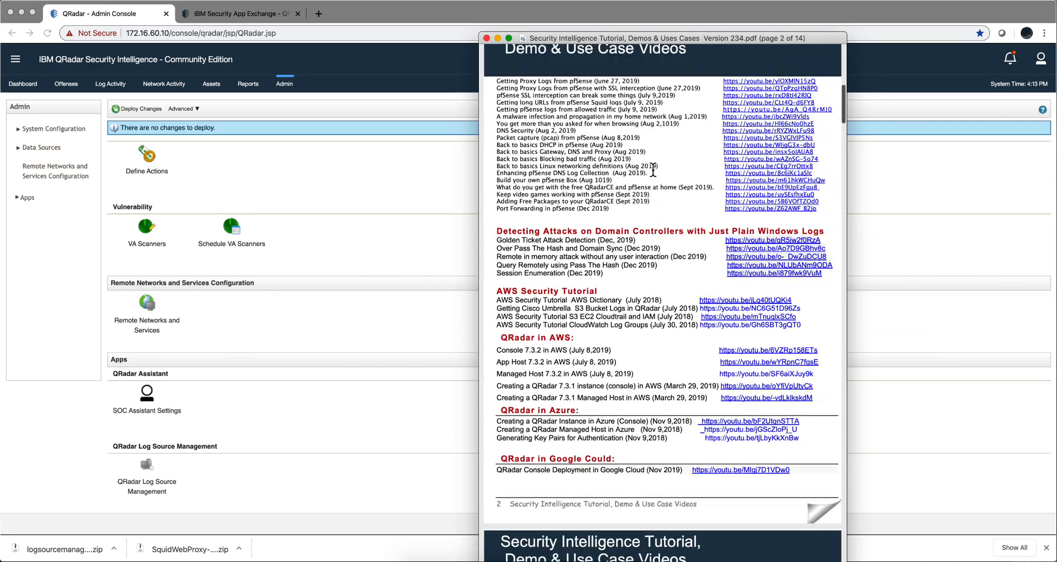
{"action": "scroll", "coordinate": [653, 170], "scroll_direction": "up", "scroll_amount": 3}
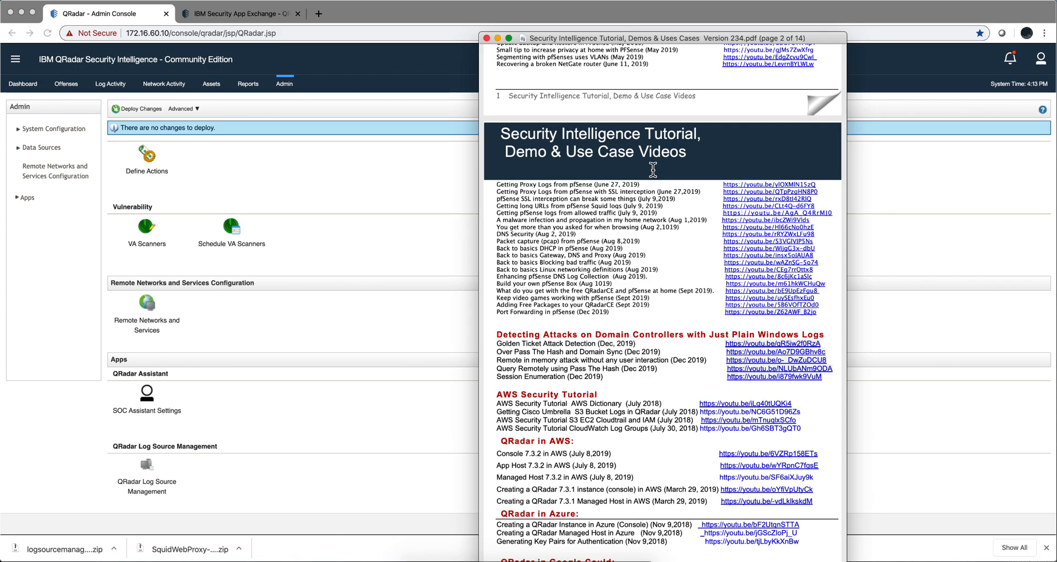
Step: Examine the pfSense videos under "Securing your networks at home or small office", highlighting the list through Port Forwarding in pfSense and clearing the selection
{"action": "key", "text": "super+f"}
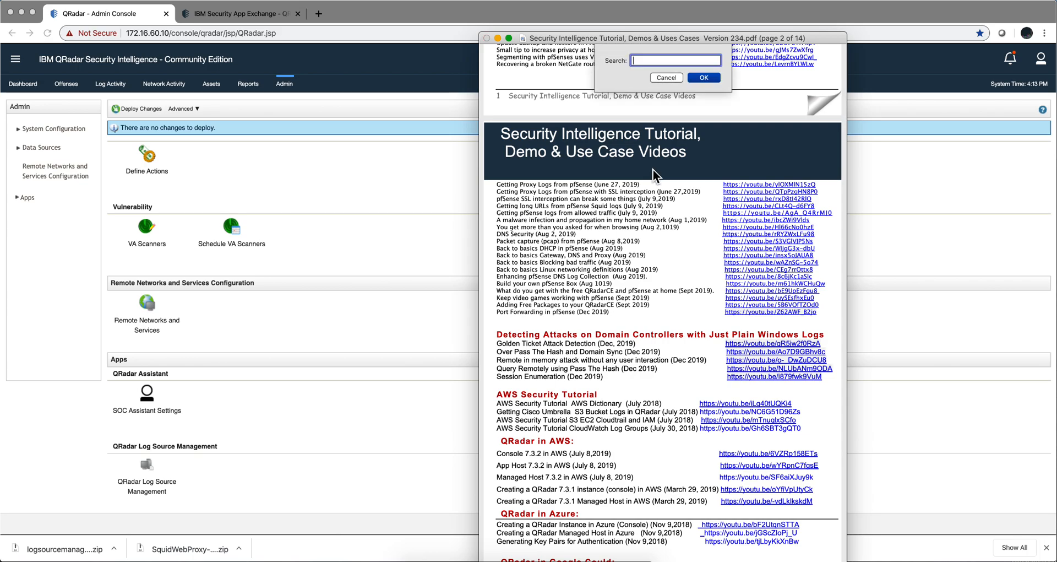
{"action": "left_click", "coordinate": [666, 77]}
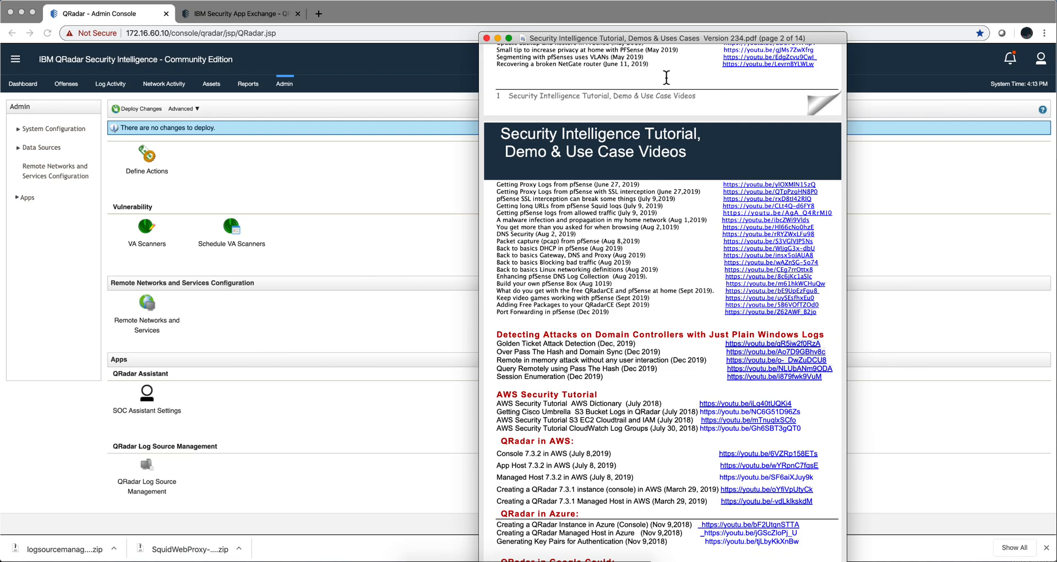
{"action": "scroll", "coordinate": [637, 226], "scroll_direction": "up", "scroll_amount": 5}
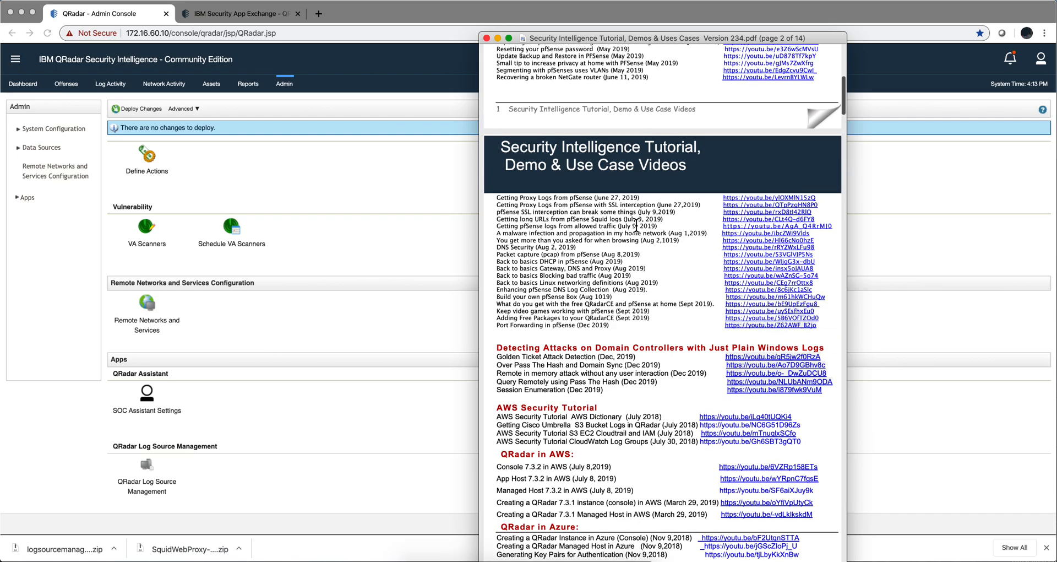
{"action": "scroll", "coordinate": [636, 226], "scroll_direction": "down", "scroll_amount": 2}
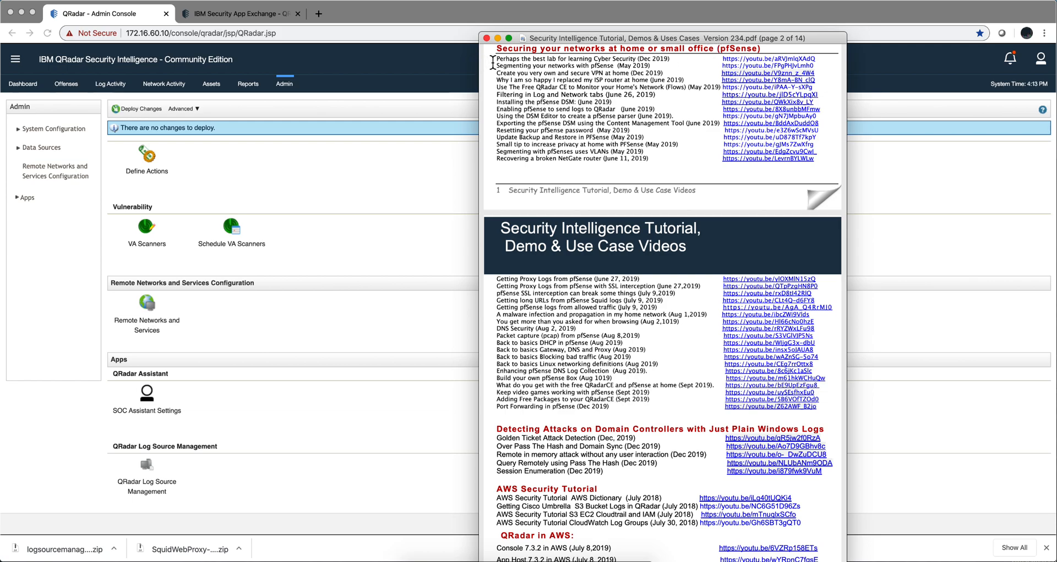
{"action": "left_click_drag", "start_coordinate": [496, 58], "coordinate": [668, 406]}
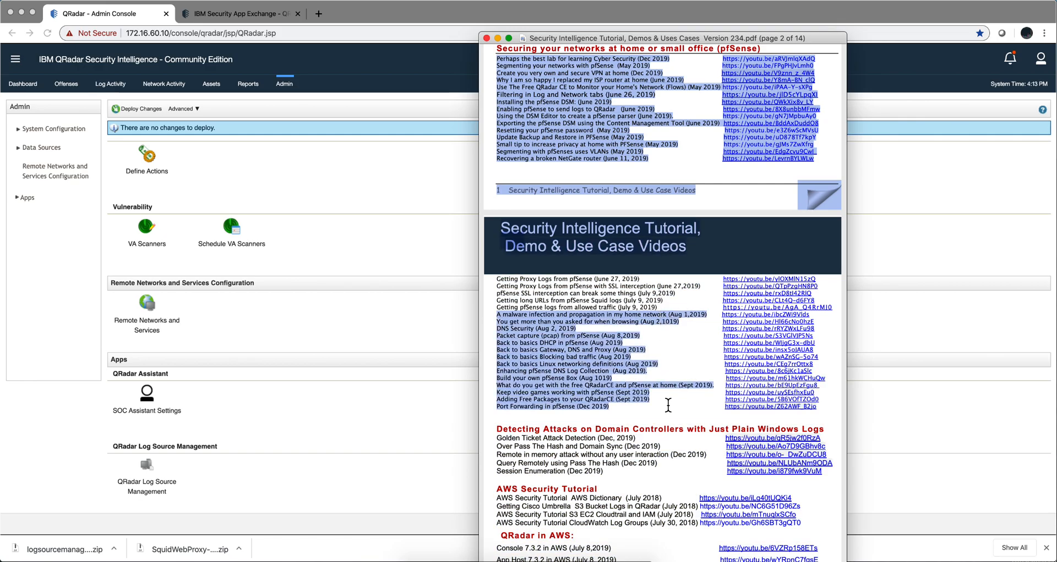
{"action": "left_click", "coordinate": [745, 208]}
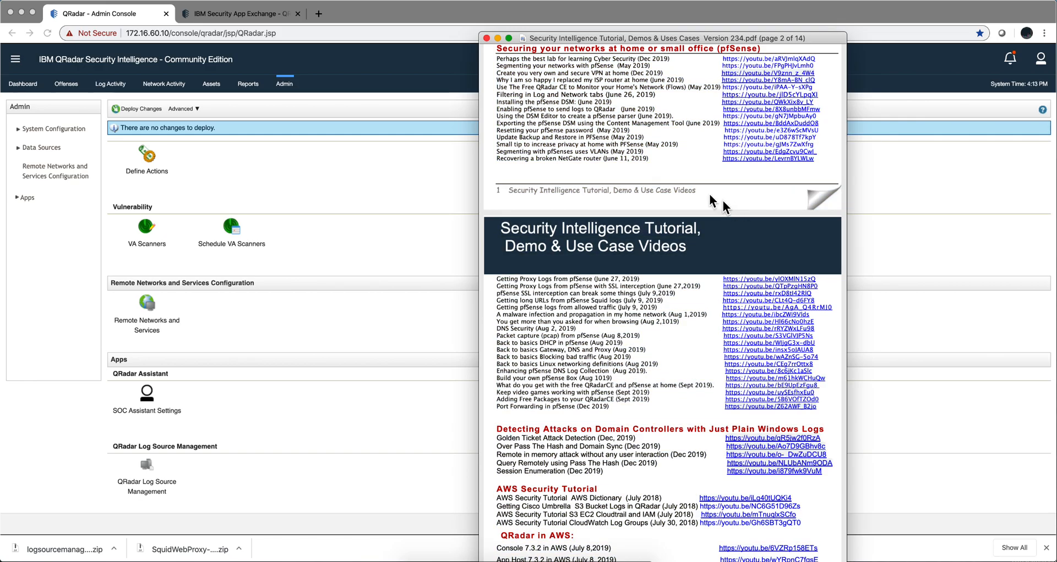